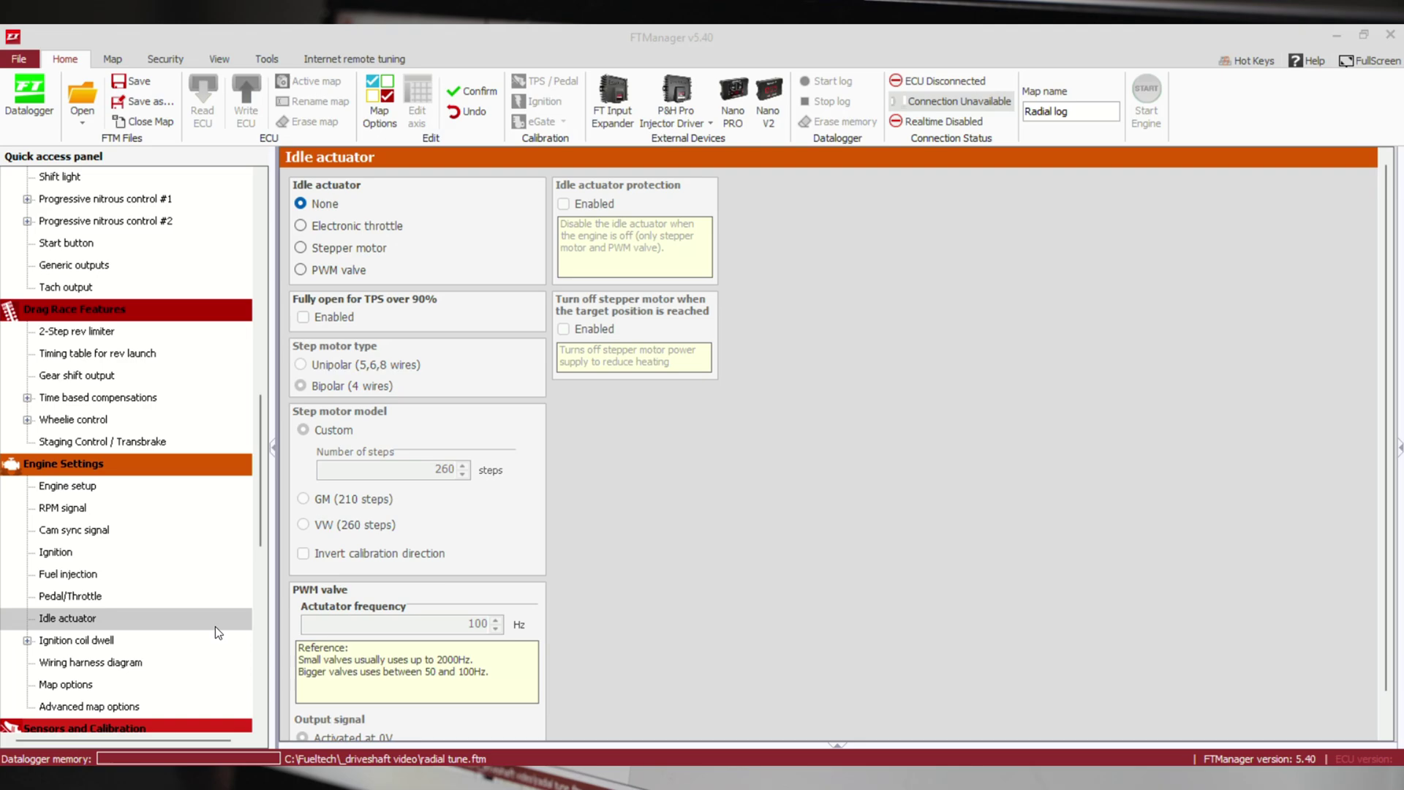
- Compare electronic throttle and stepper models (GM 210, VW 260, custom 260 steps), then choose PWM valve at 100 Hz
click(320, 226)
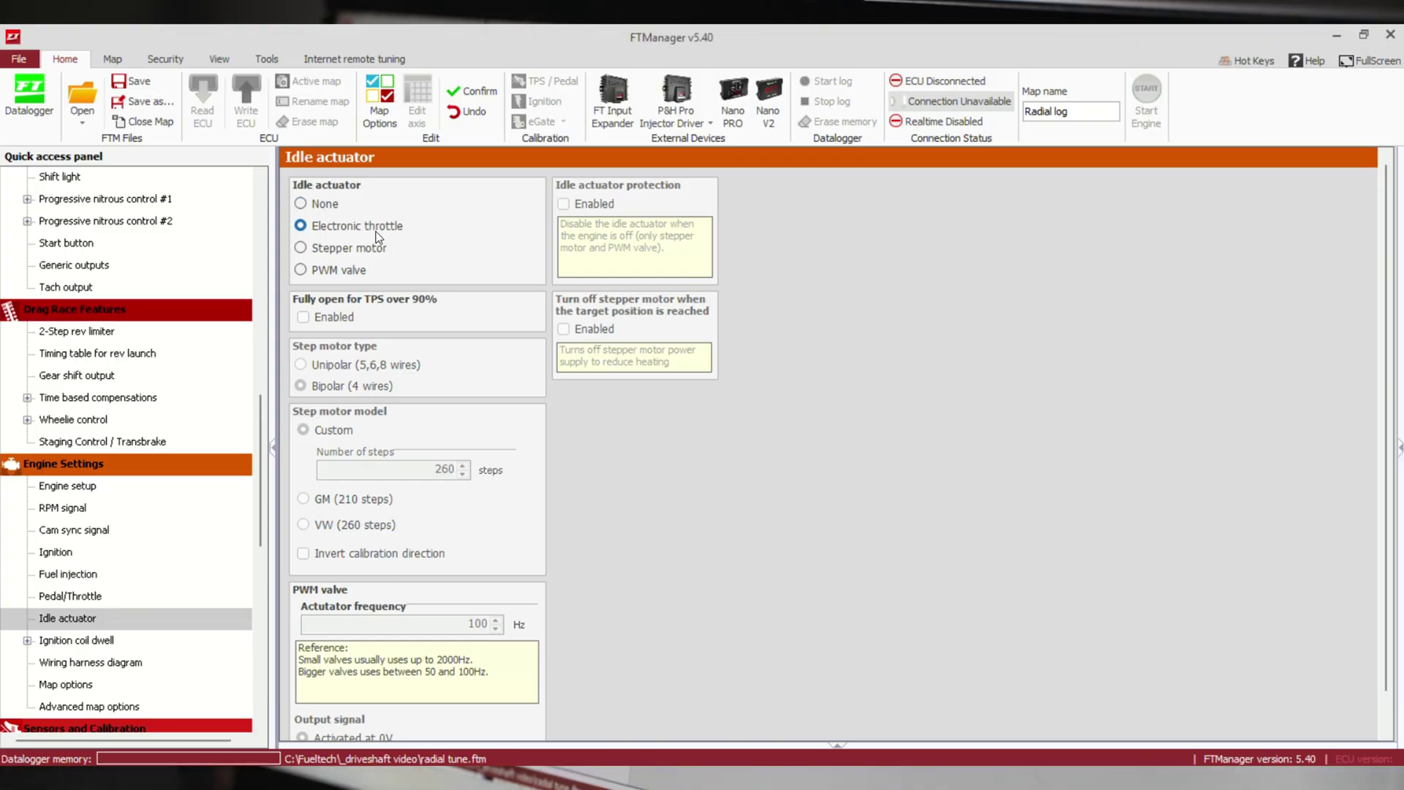
click(326, 252)
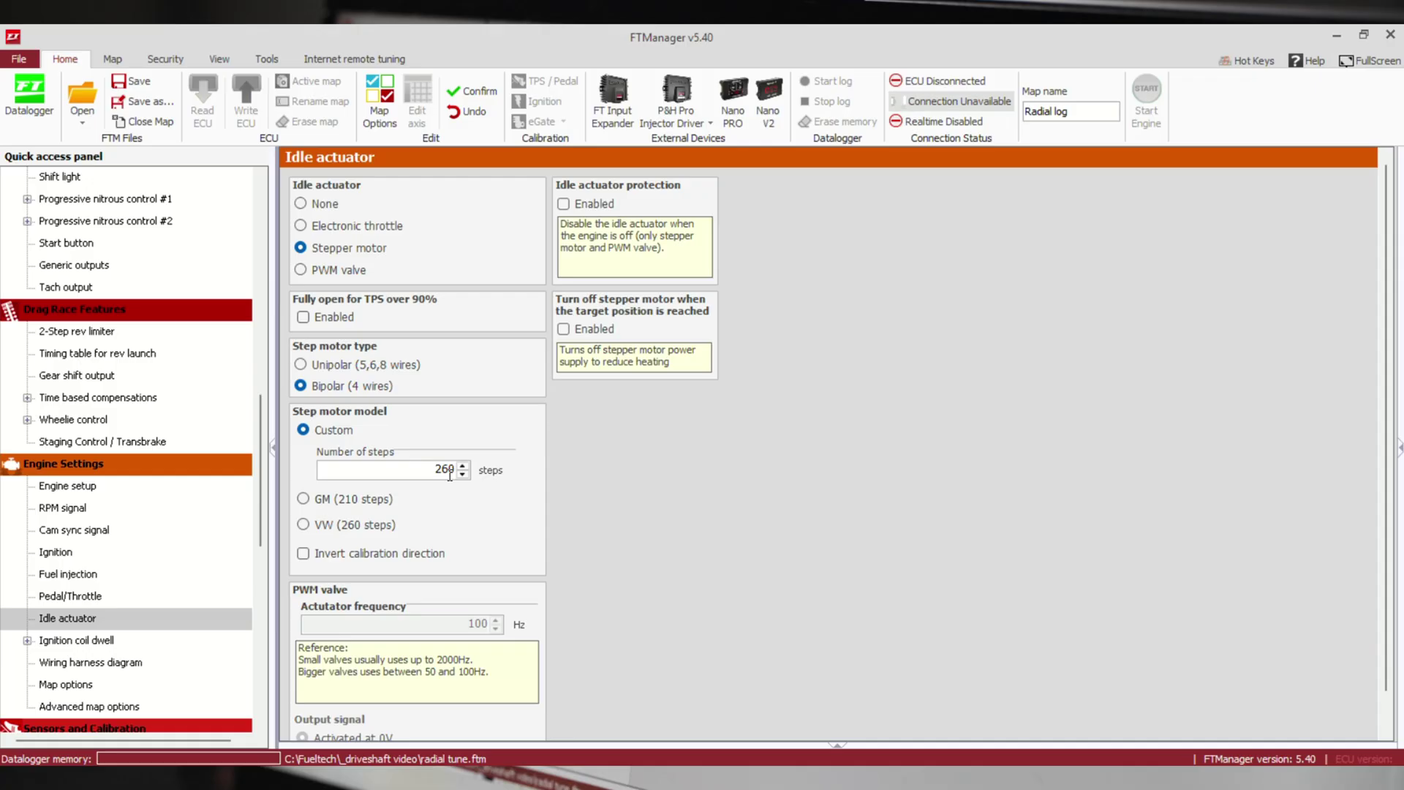
click(303, 499)
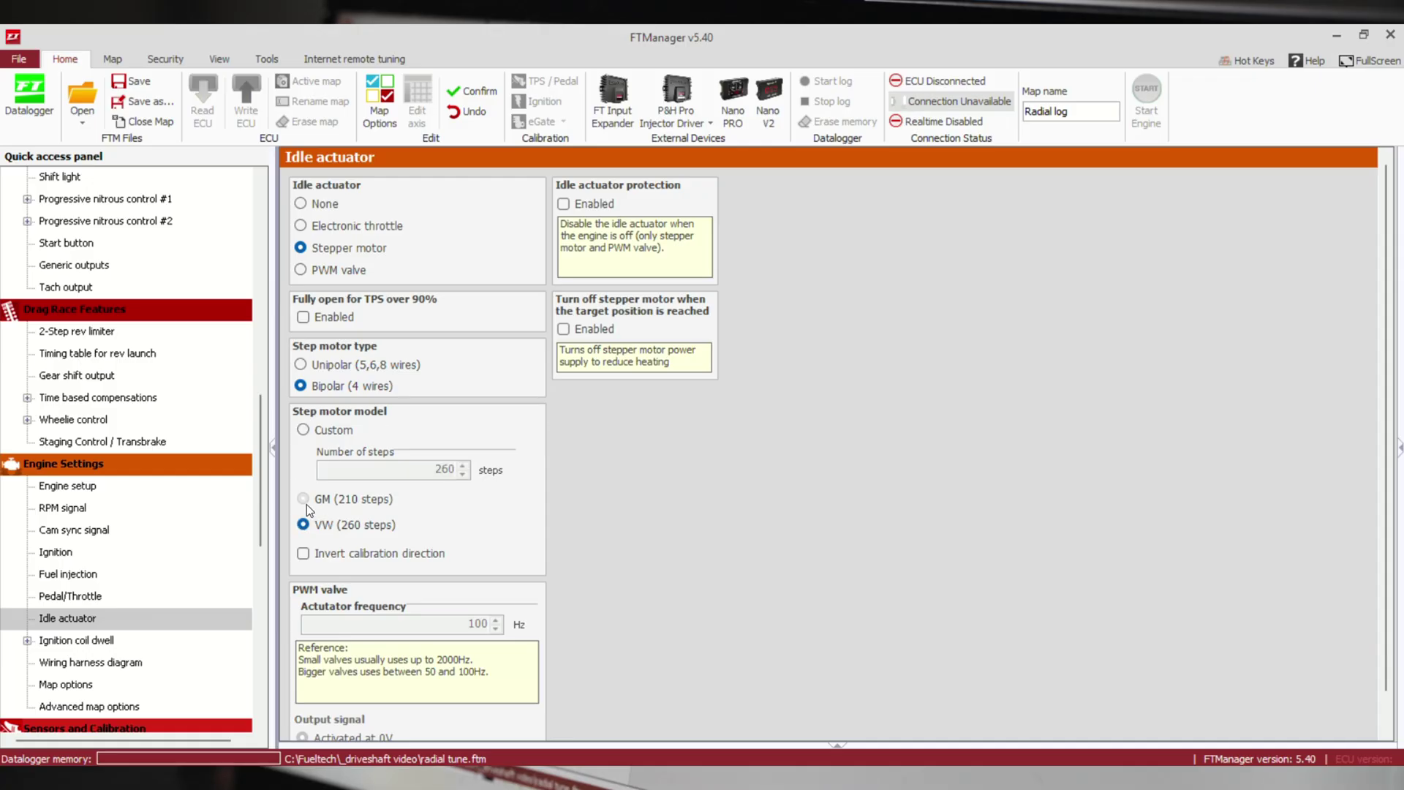
click(306, 503)
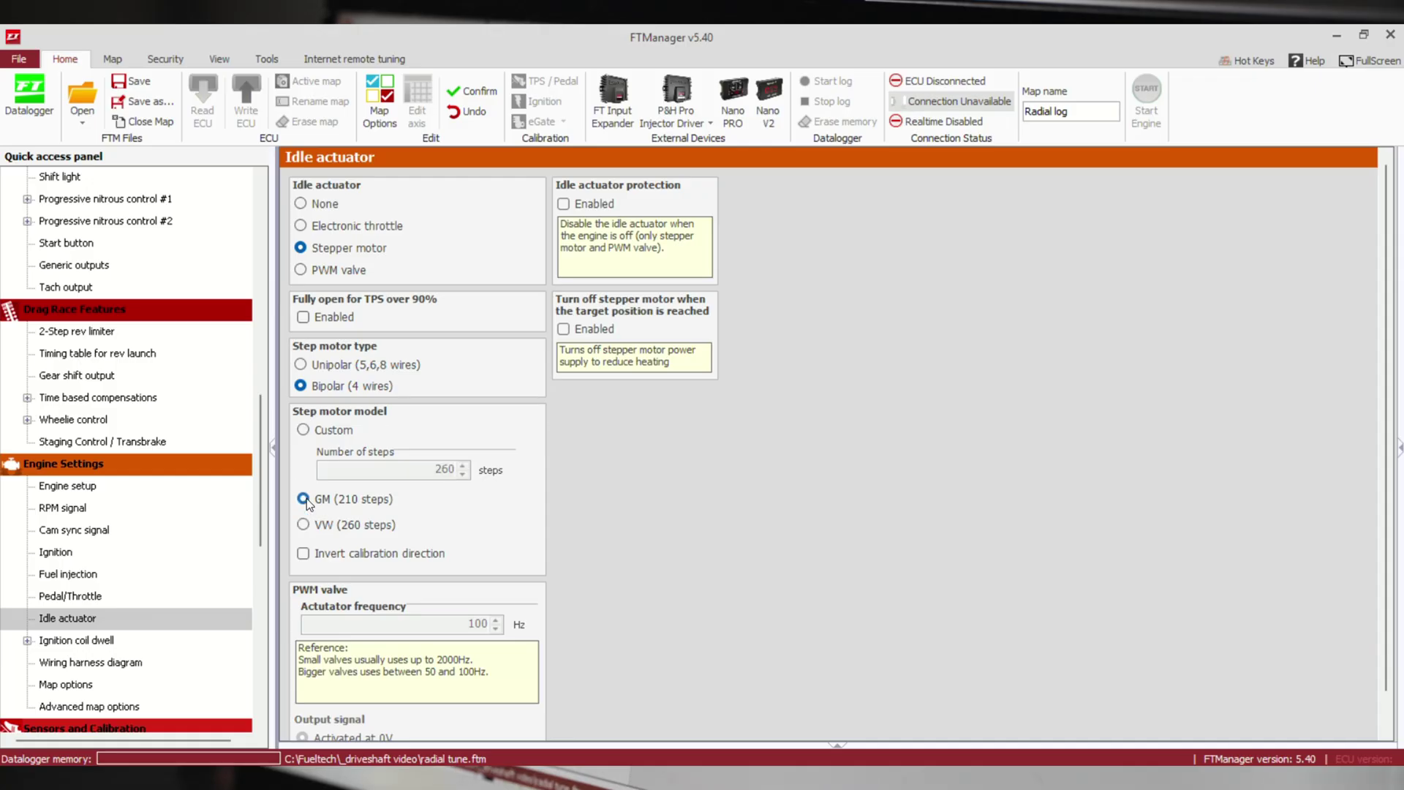
click(309, 429)
drag(433, 468, 490, 474)
click(405, 468)
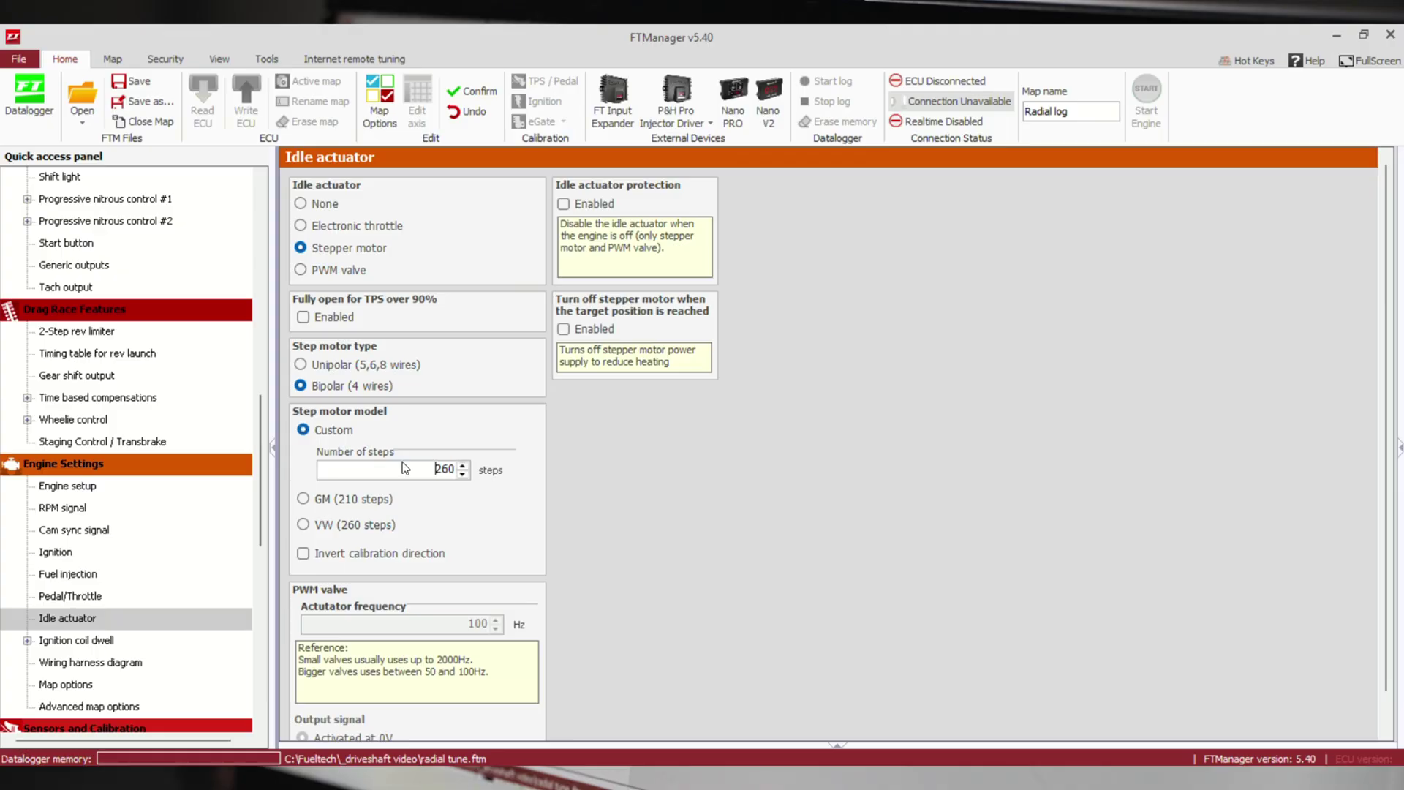
click(319, 270)
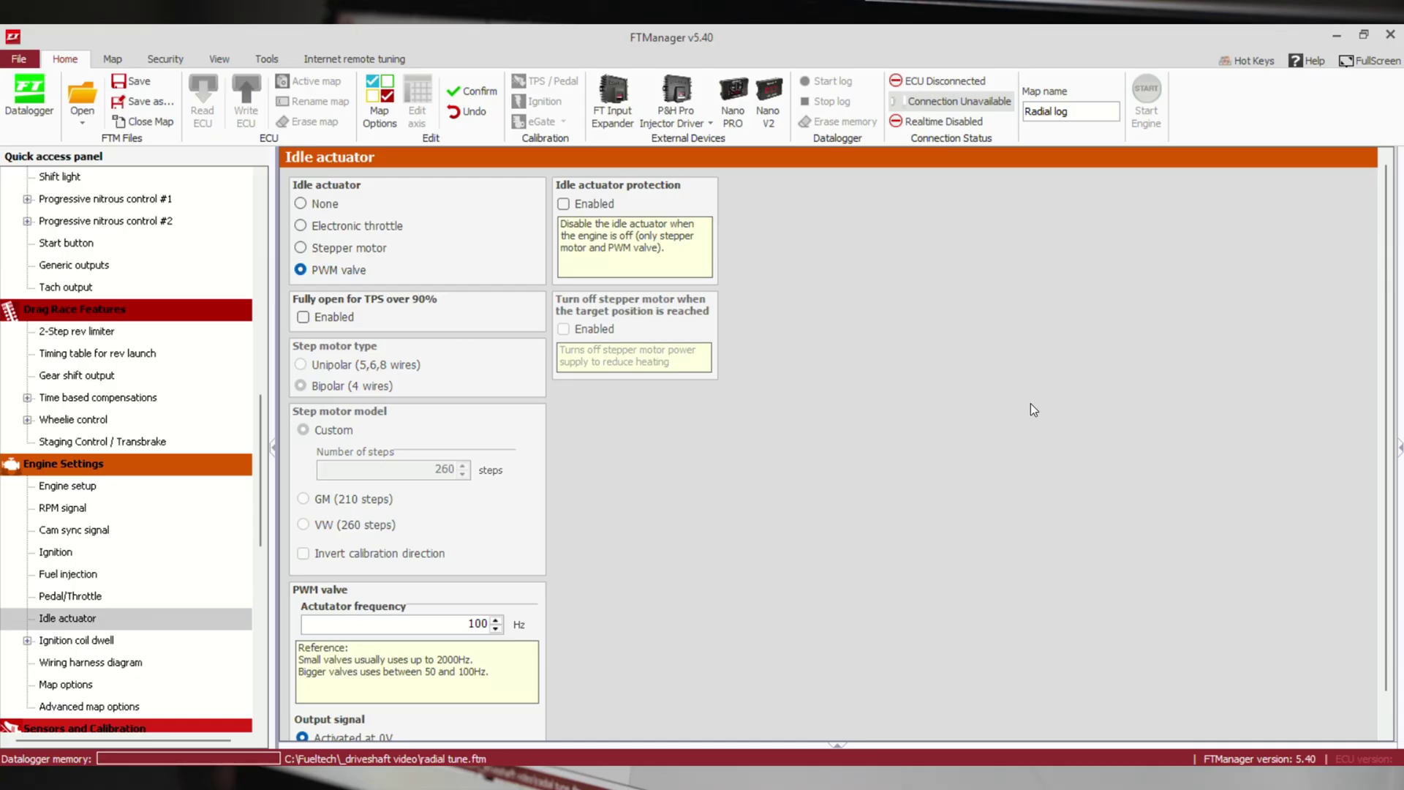
- Make the PWM valve output signal 'Activated at 12V', which works only with yellow outputs
scroll(1375, 285, down, 2)
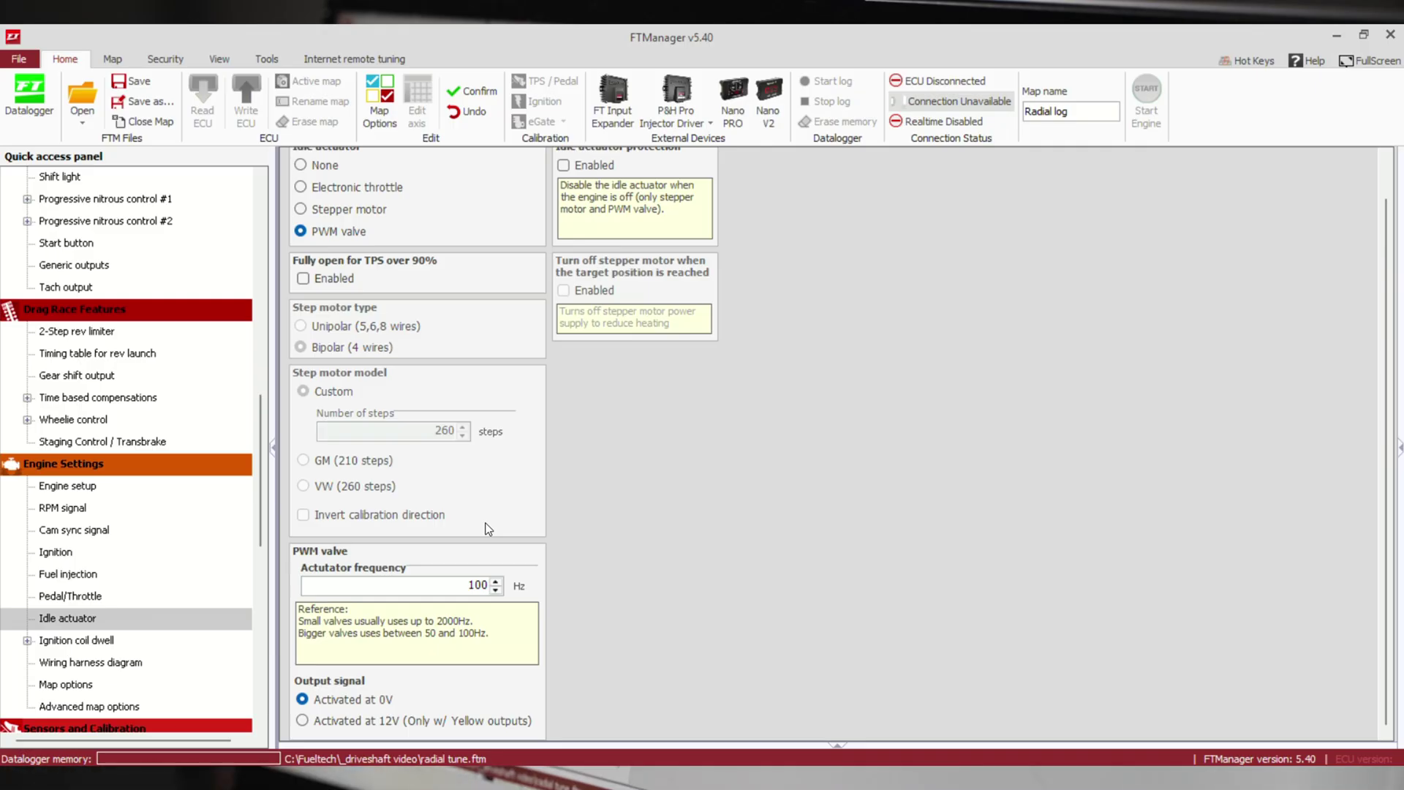
click(359, 723)
scroll(1339, 377, up, 1)
scroll(1392, 437, up, 2)
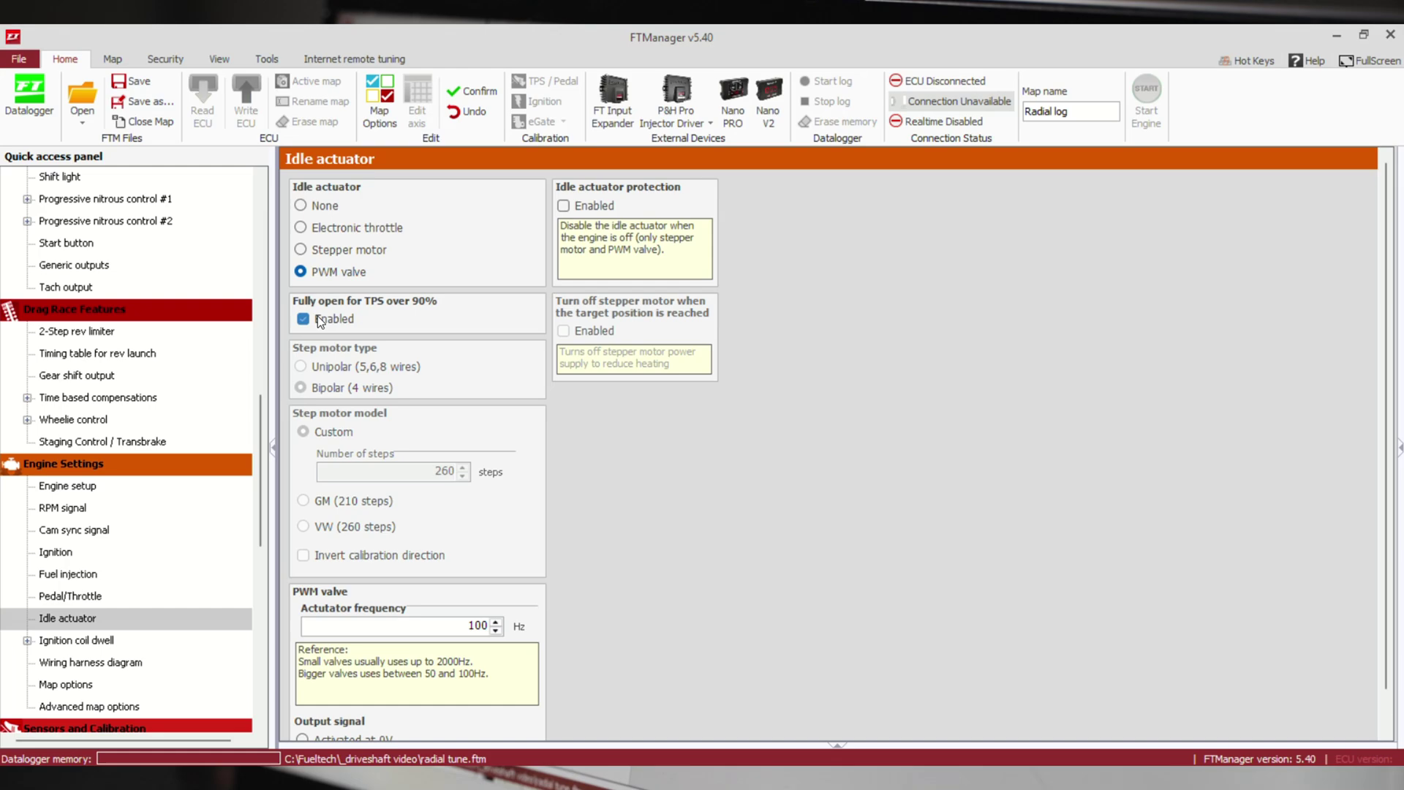
- Disable full opening above 90% TPS, leave protection off, and use stepper motor with power-off at target
click(318, 317)
click(593, 208)
click(591, 210)
click(581, 207)
click(329, 252)
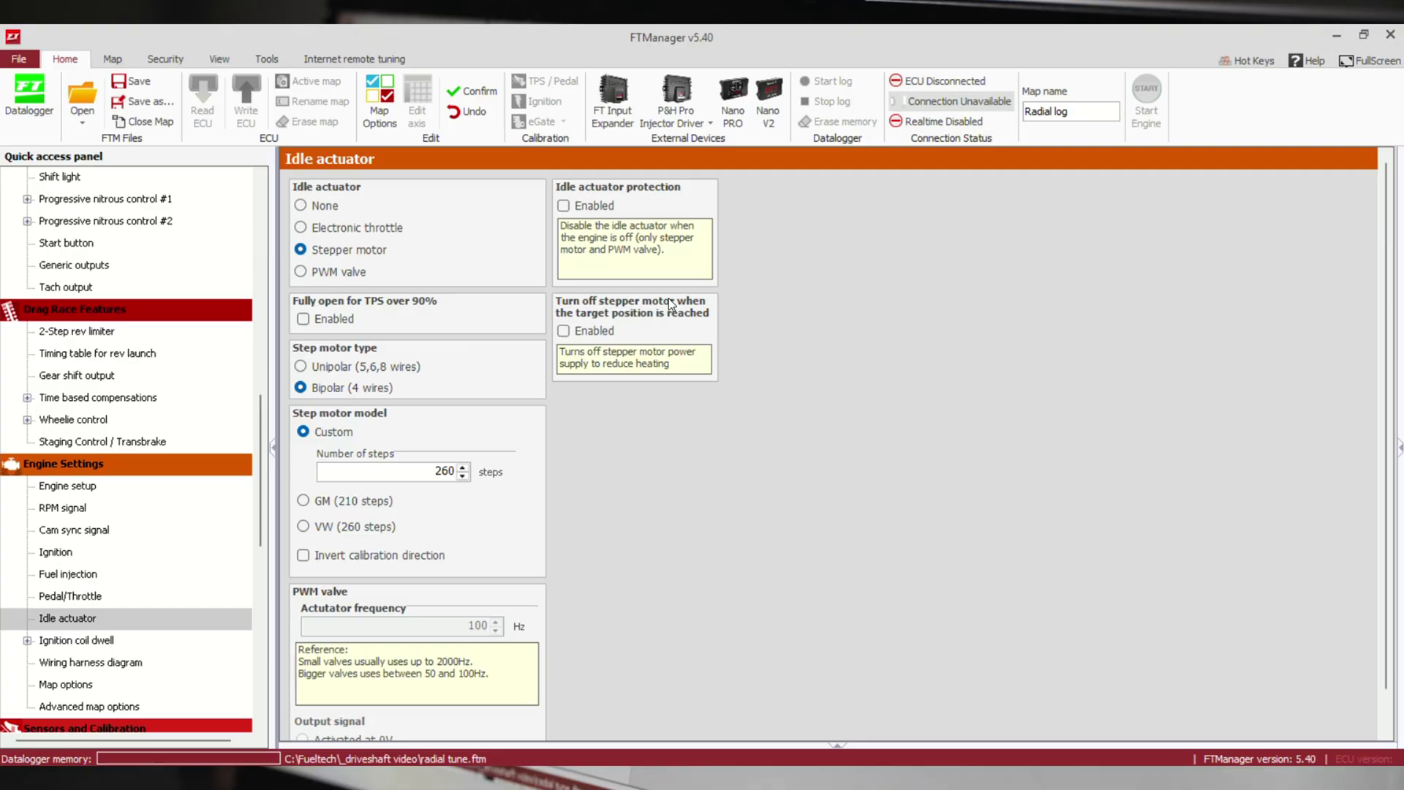
click(567, 331)
- Untick stepper power-off, change the idle actuator to None, and go to Idle speed control settings
click(590, 332)
drag(259, 434, 260, 336)
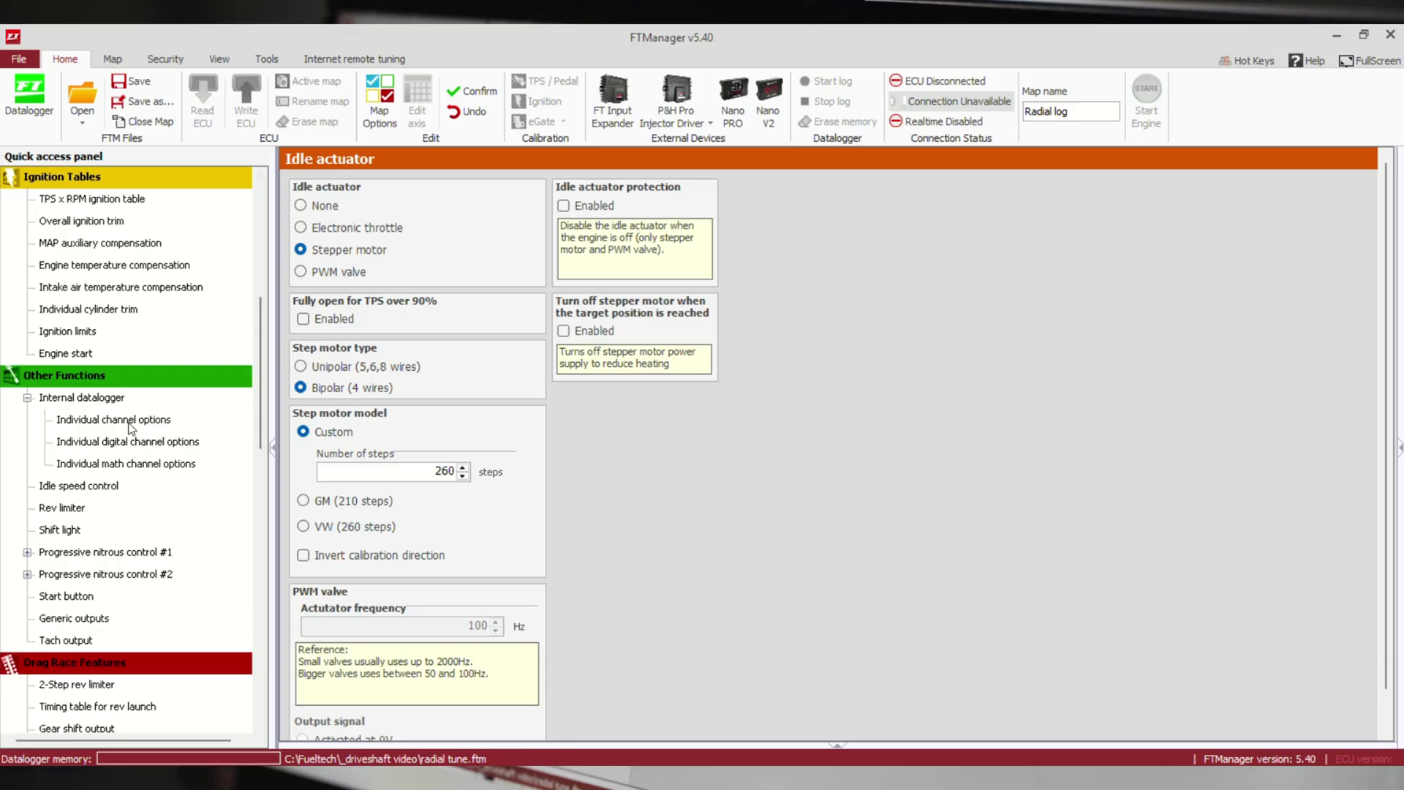
click(322, 209)
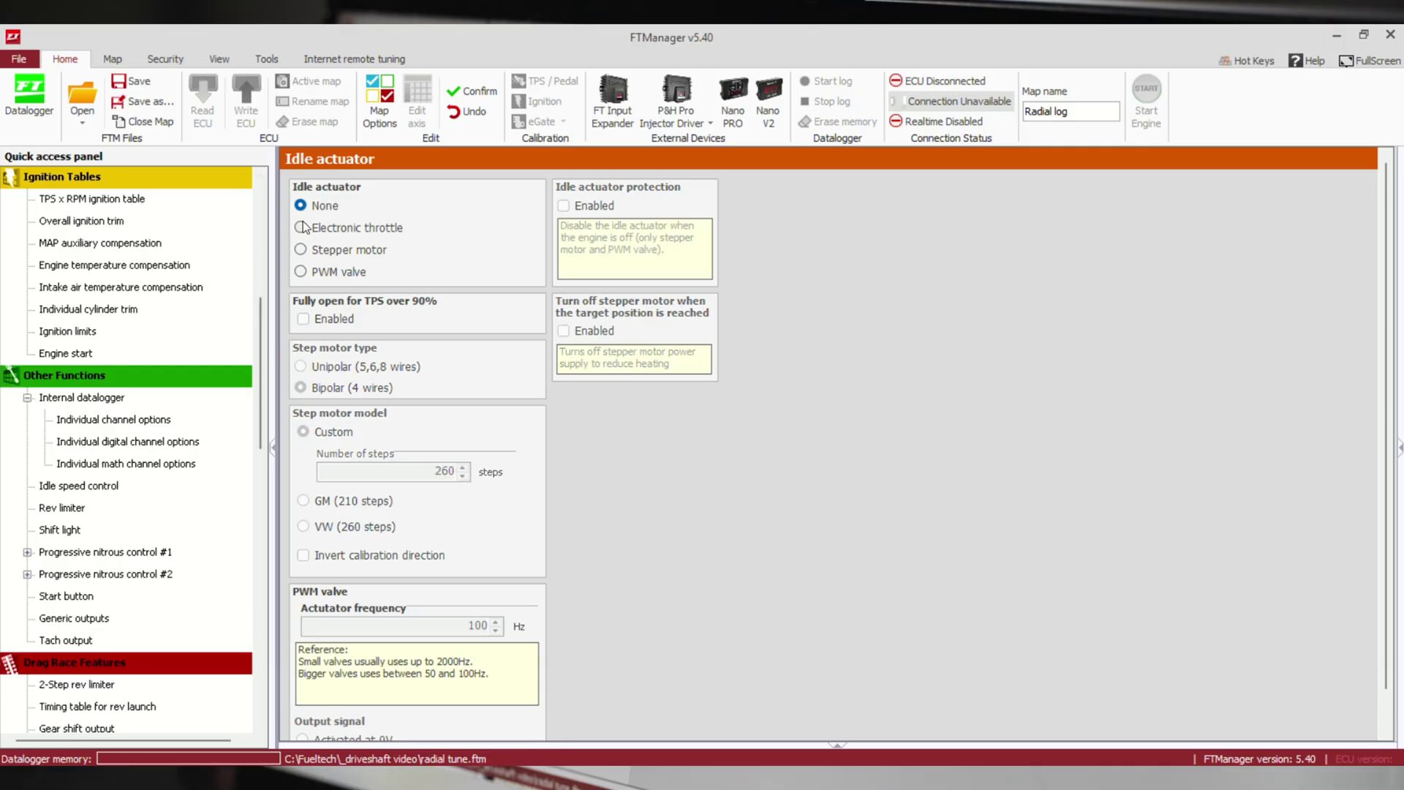
click(109, 487)
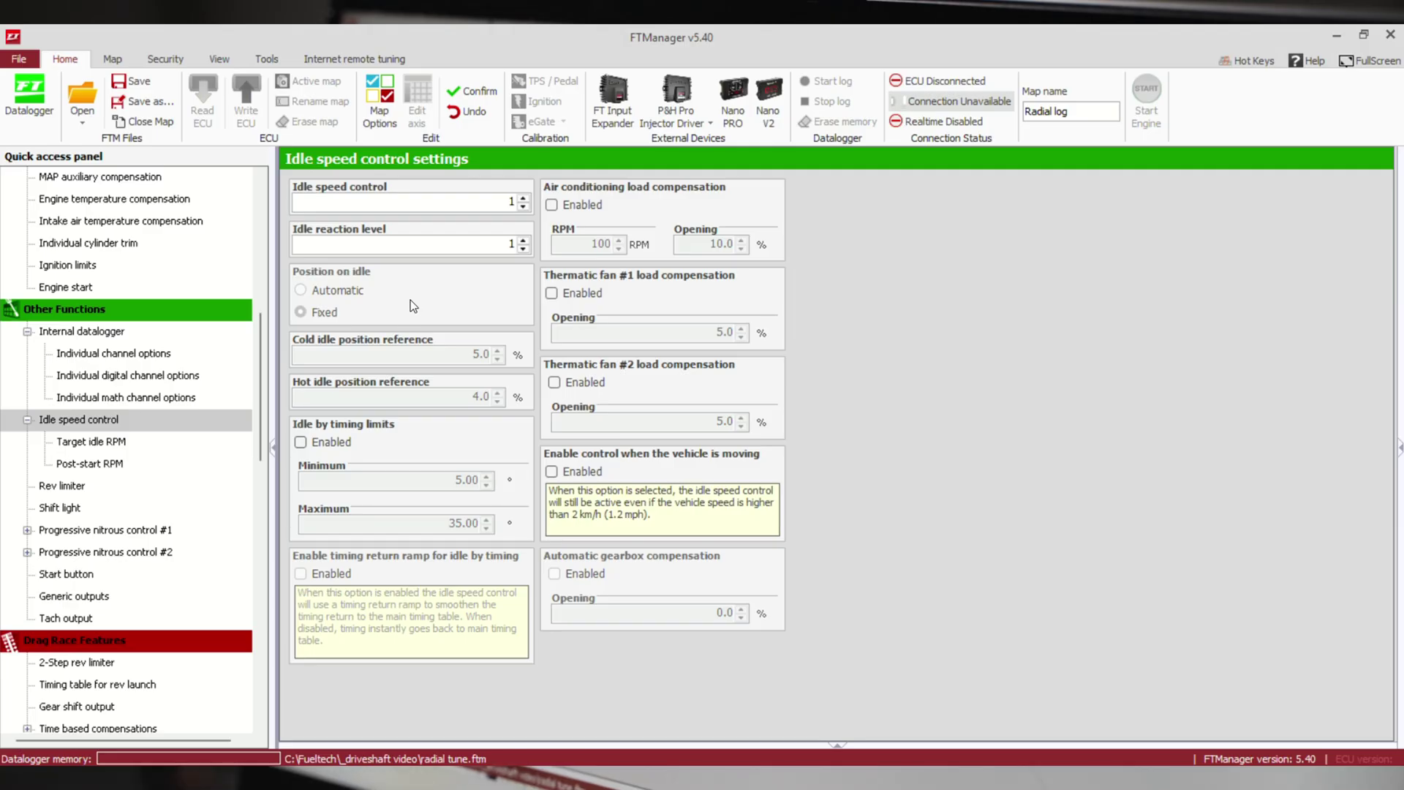
- Enable idle by timing limits (5.00 to 35.00) and view the Target idle RPM table (1250 to 950 RPM)
click(301, 442)
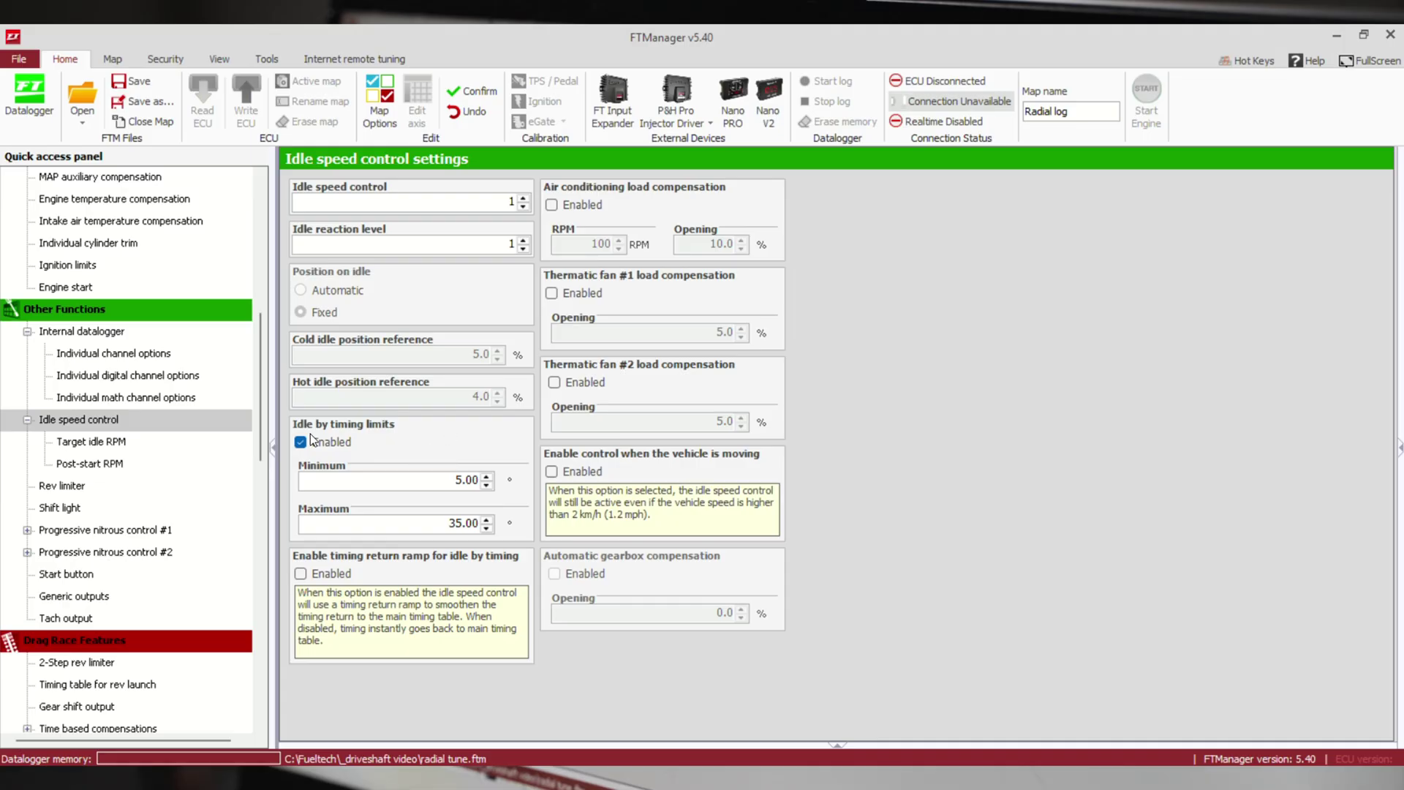
click(107, 445)
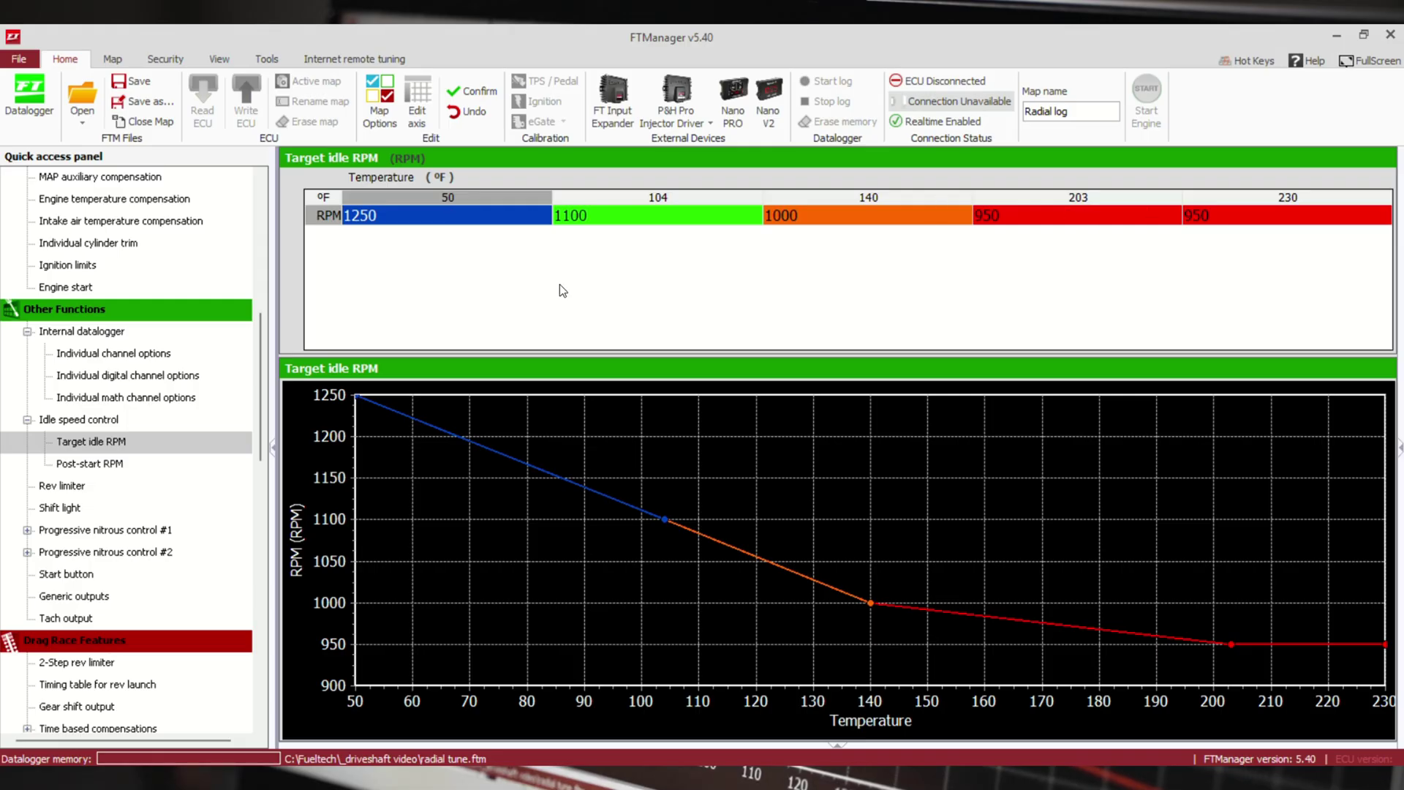
- Review the Post-start RPM and Target idle RPM tables, then return to Idle speed control settings
click(74, 466)
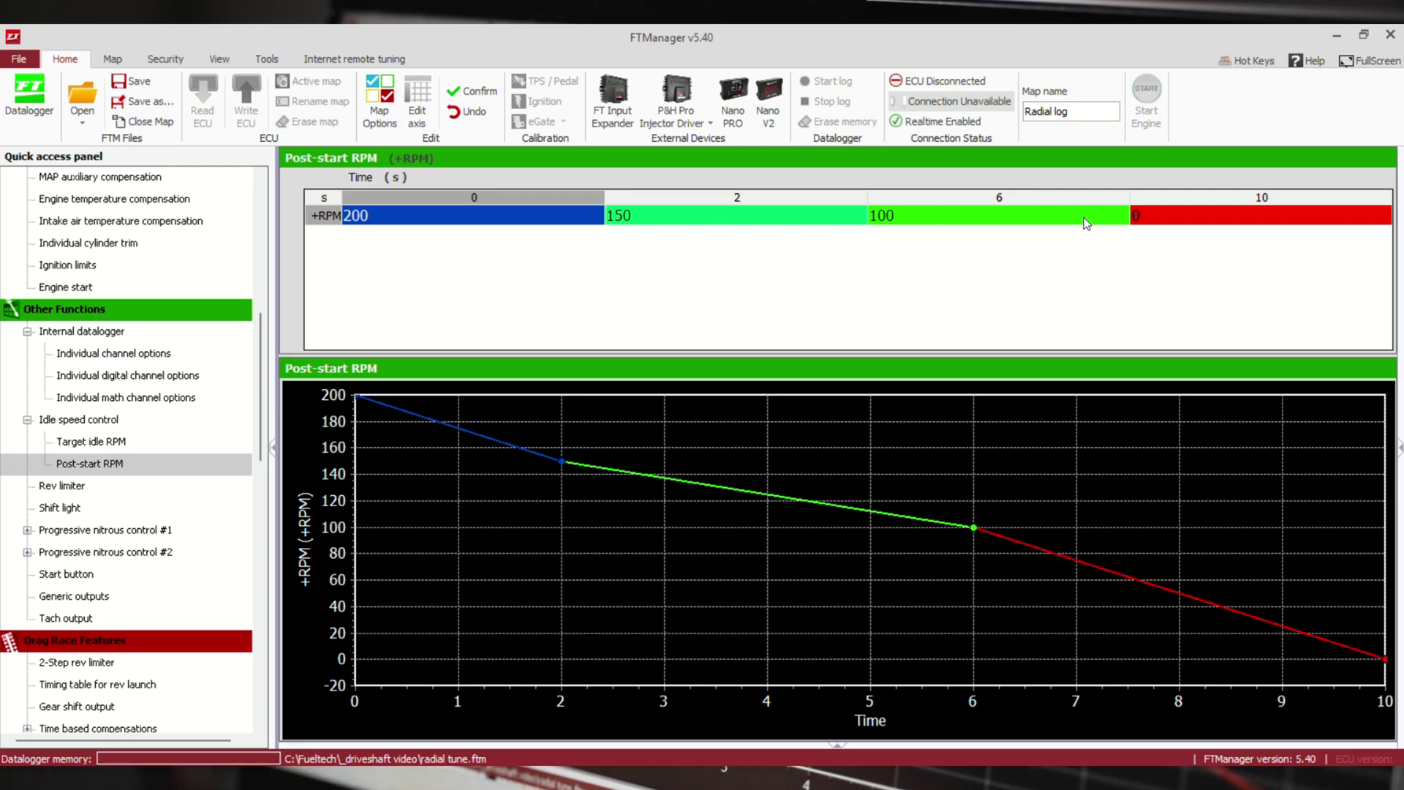
click(102, 440)
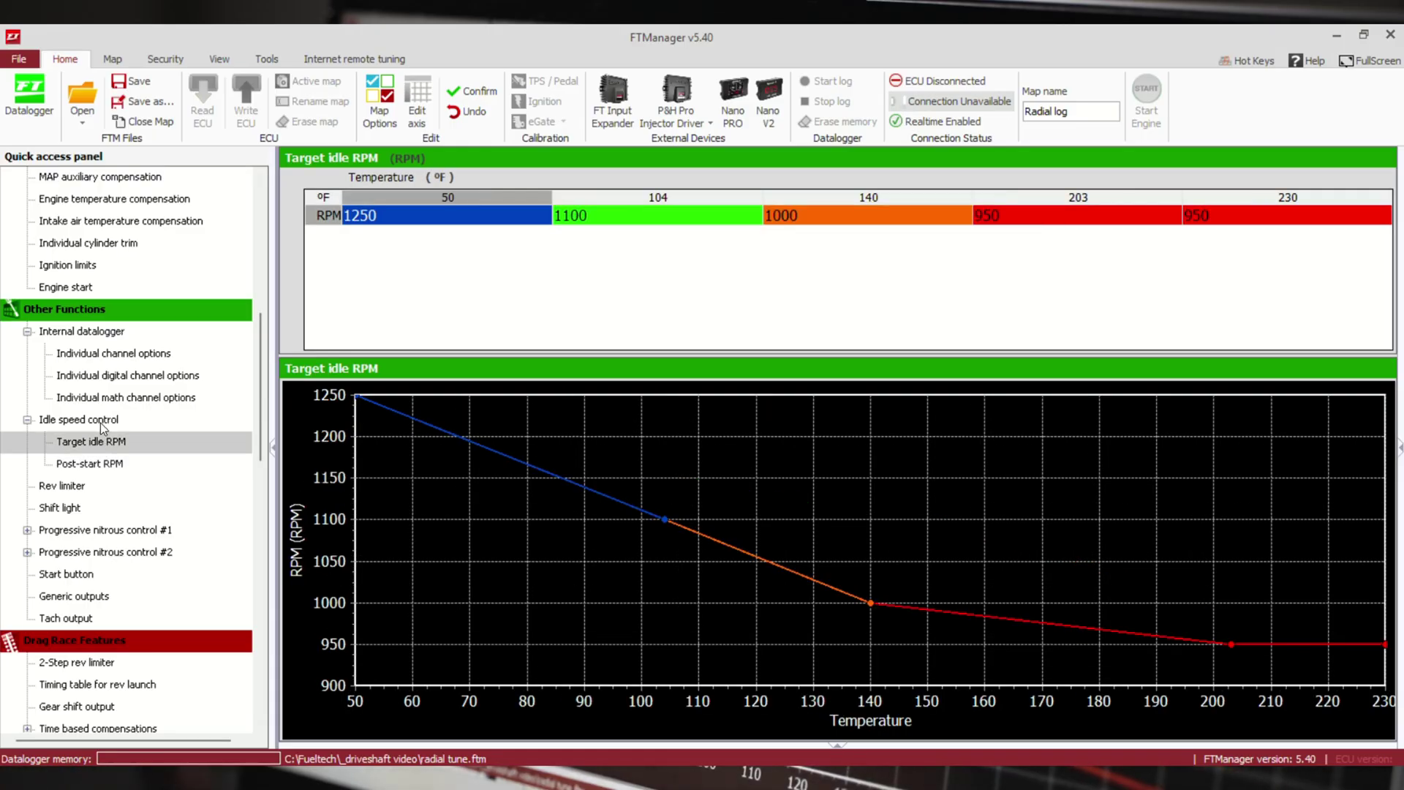
click(101, 422)
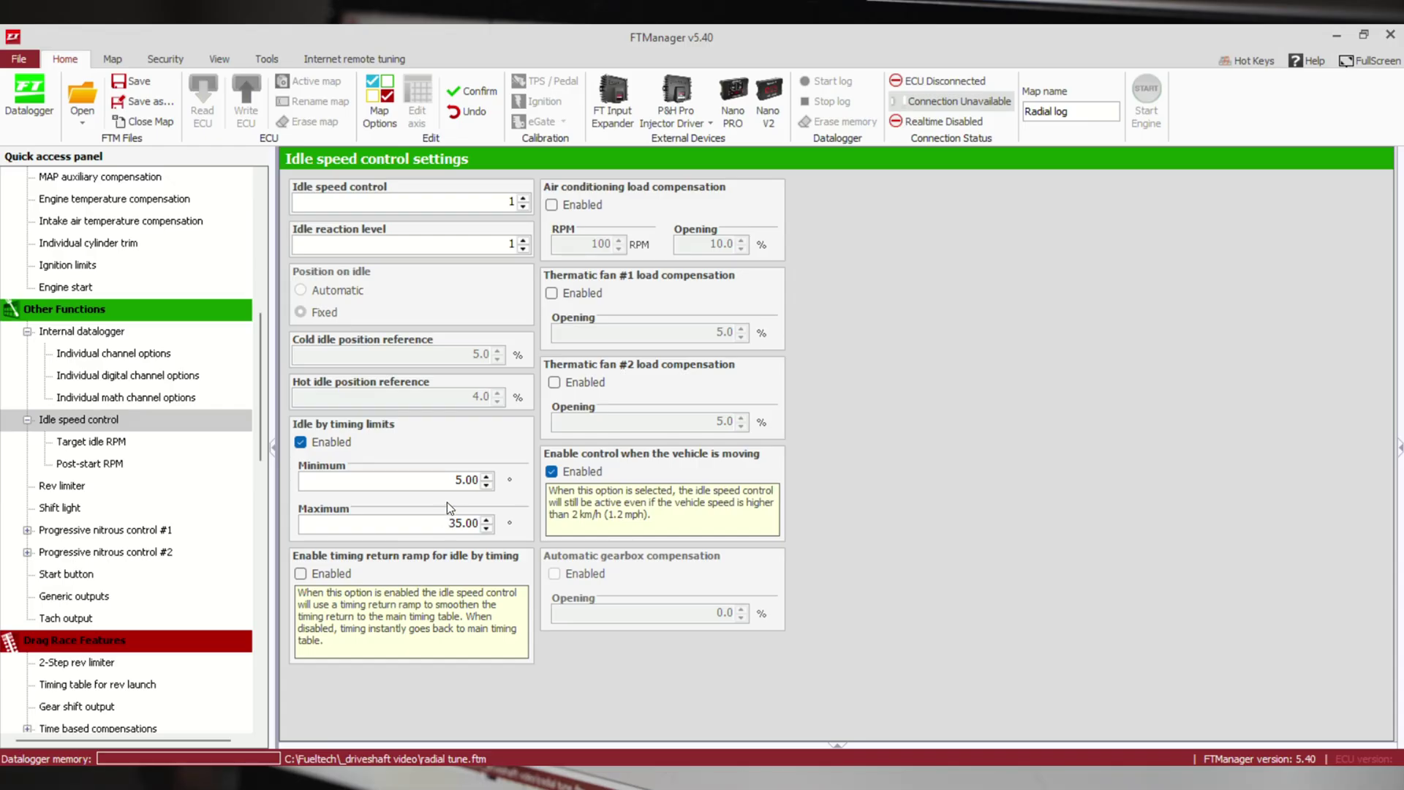
- Disable idle control while the vehicle is moving, checking the Idle actuator page before returning
click(550, 471)
scroll(263, 391, down, 1)
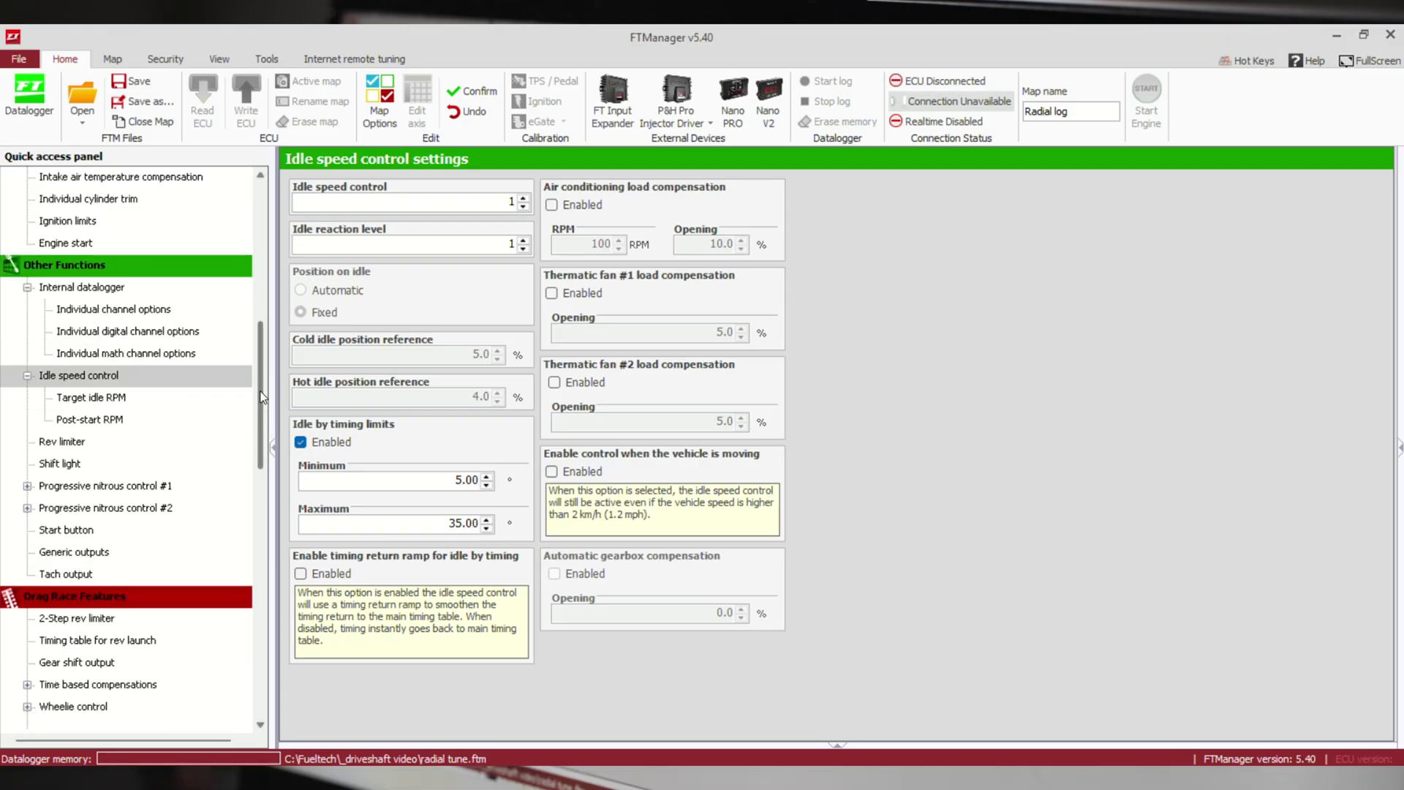
drag(261, 397, 257, 516)
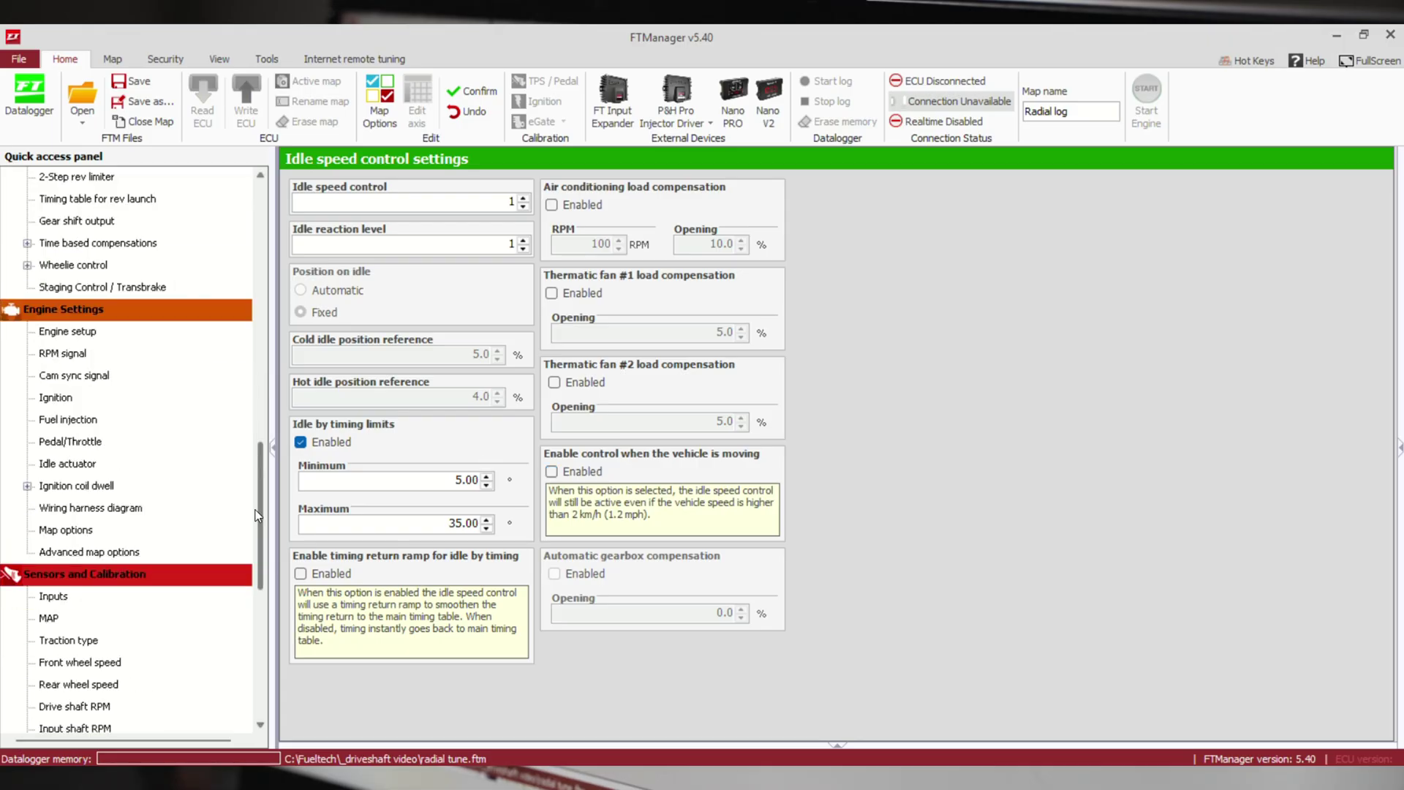
click(73, 462)
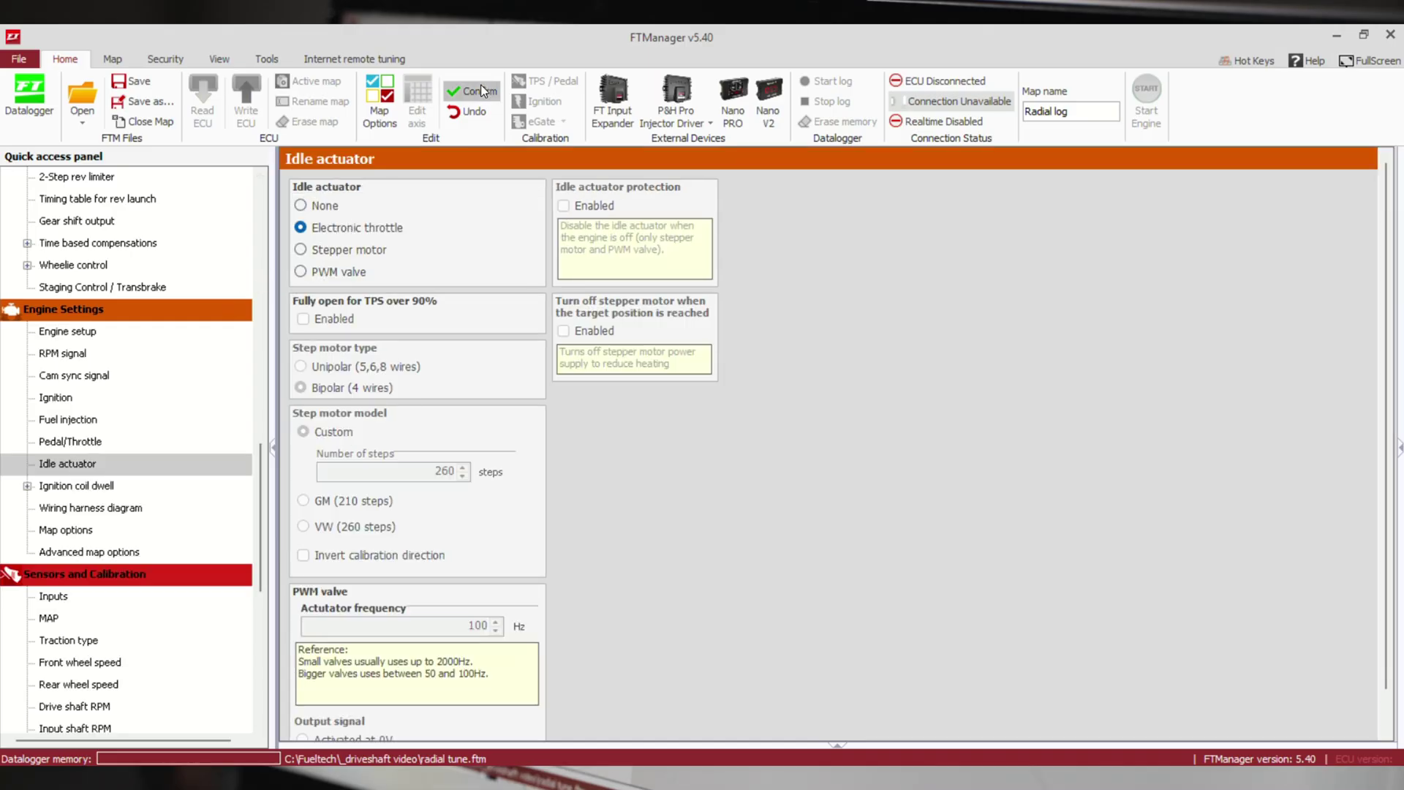
scroll(310, 402, up, 1)
drag(258, 525, 262, 434)
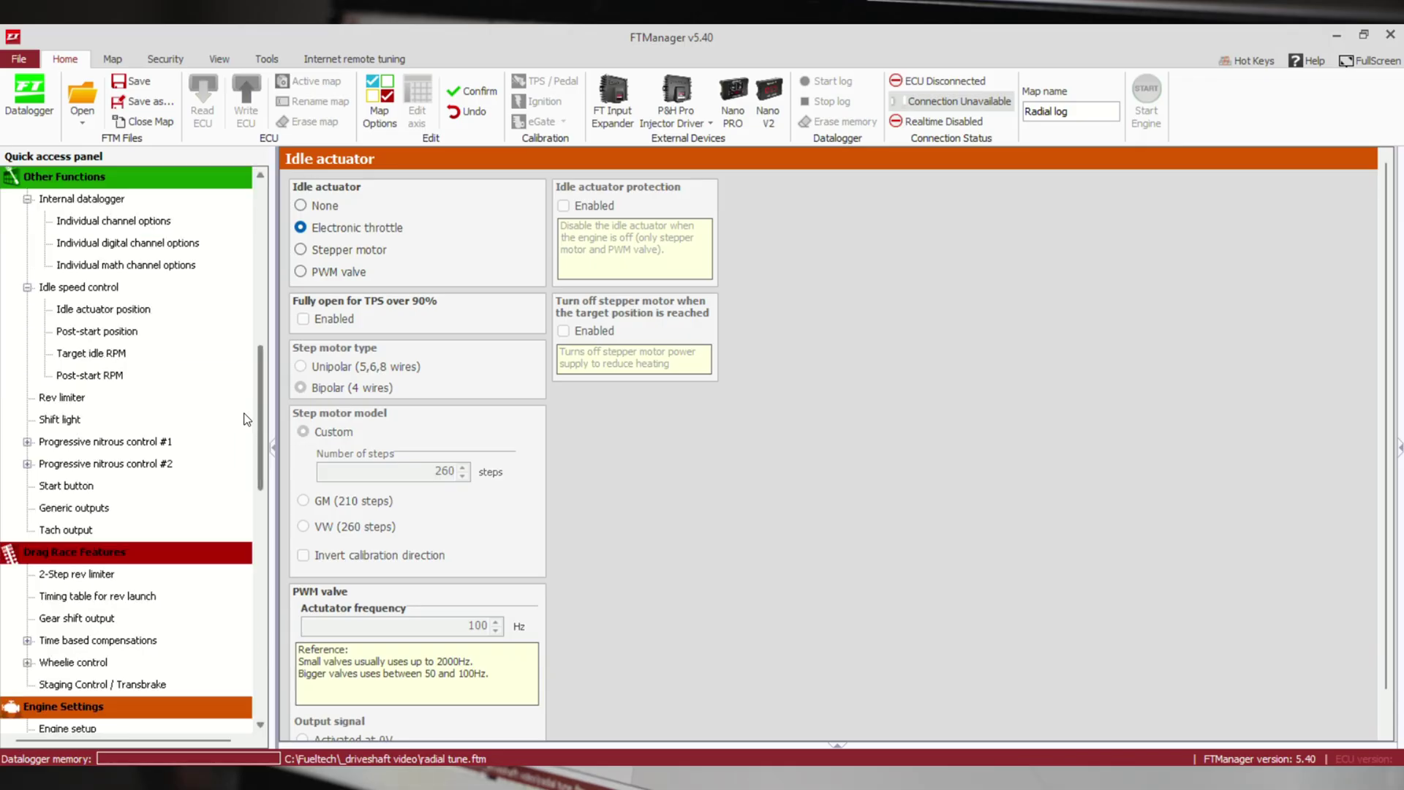
click(97, 287)
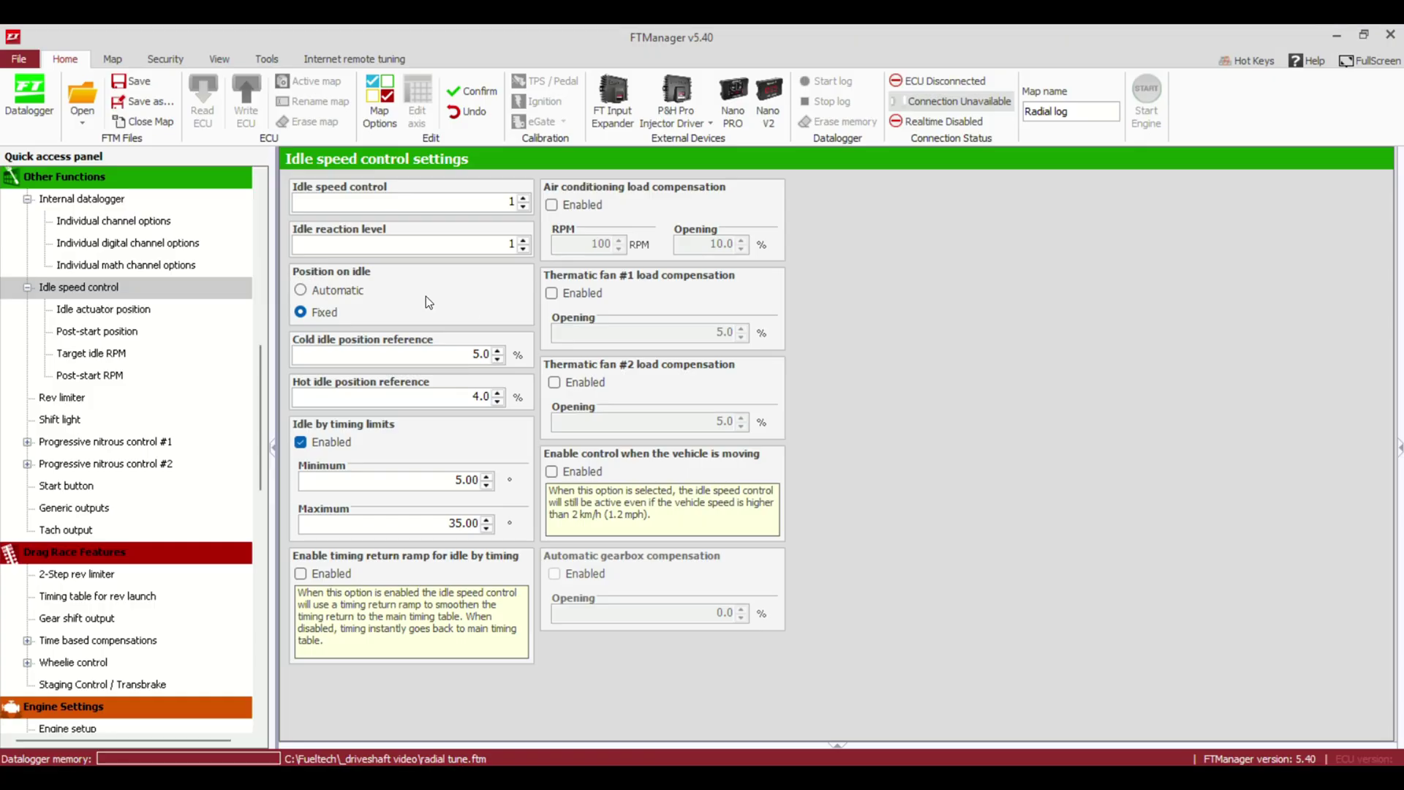
click(333, 288)
click(313, 313)
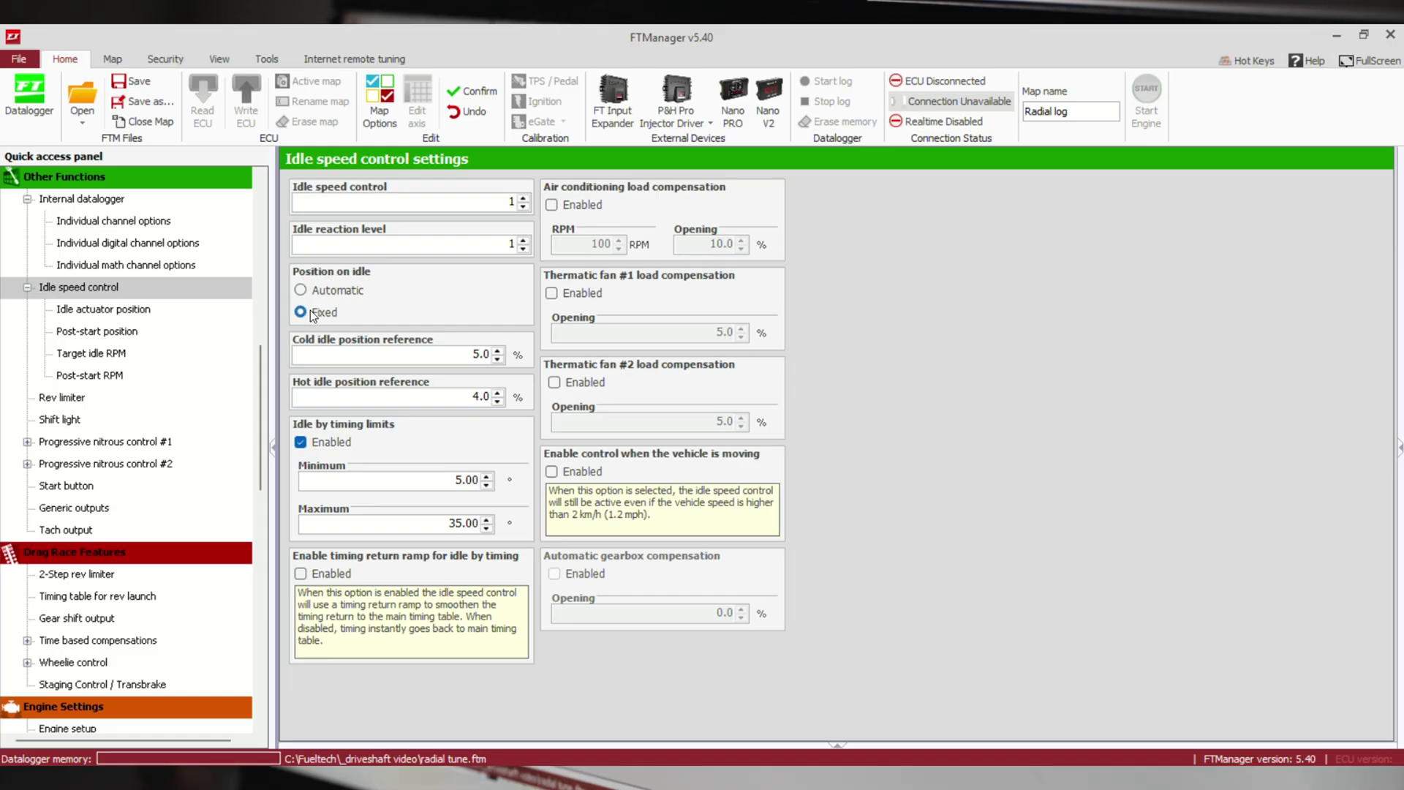
click(314, 293)
click(307, 315)
- Add 10 to the idle position row, set 203–230 °F to 8.0, and interpolate to 12.5/10.9/9.9/8.0%
click(106, 308)
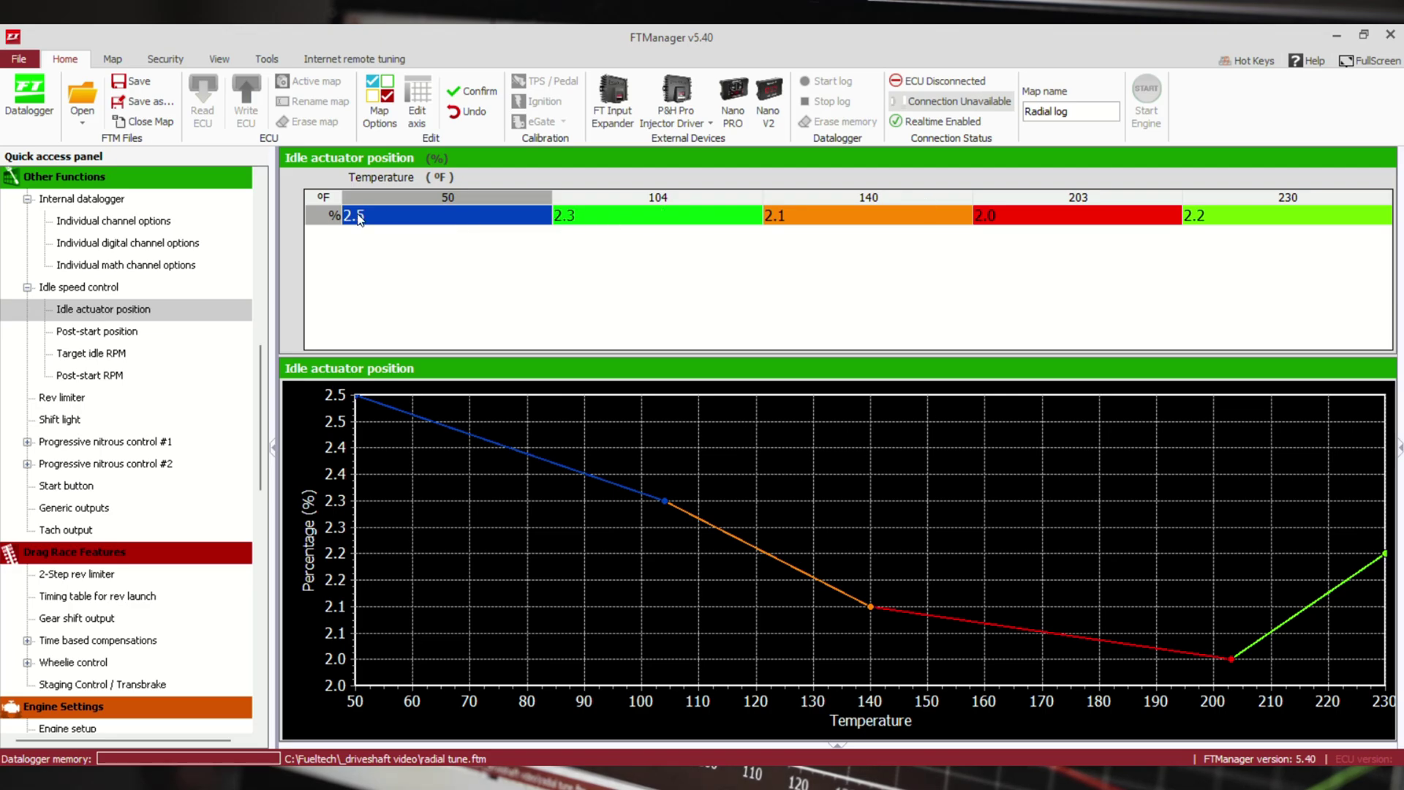
click(333, 216)
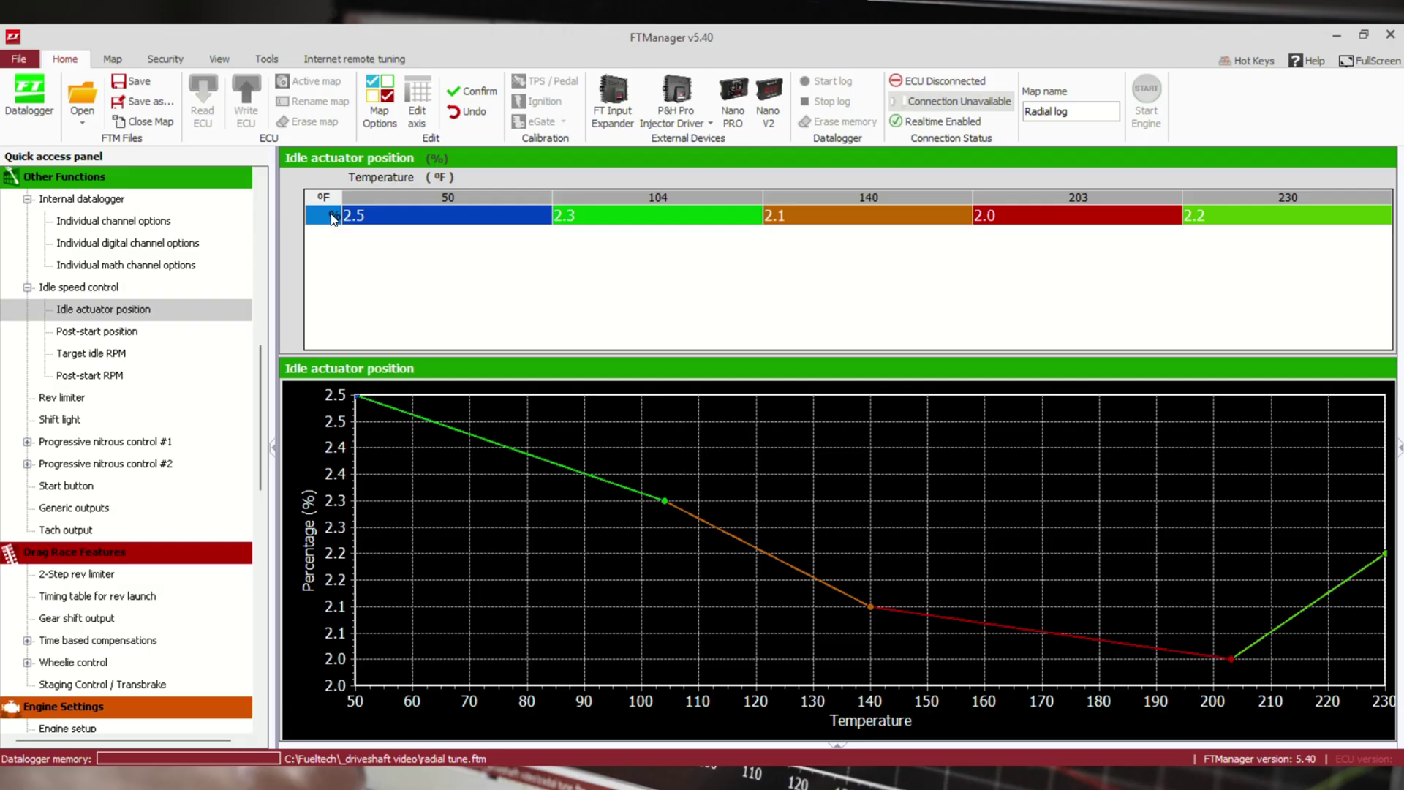
text(a)
text(10)
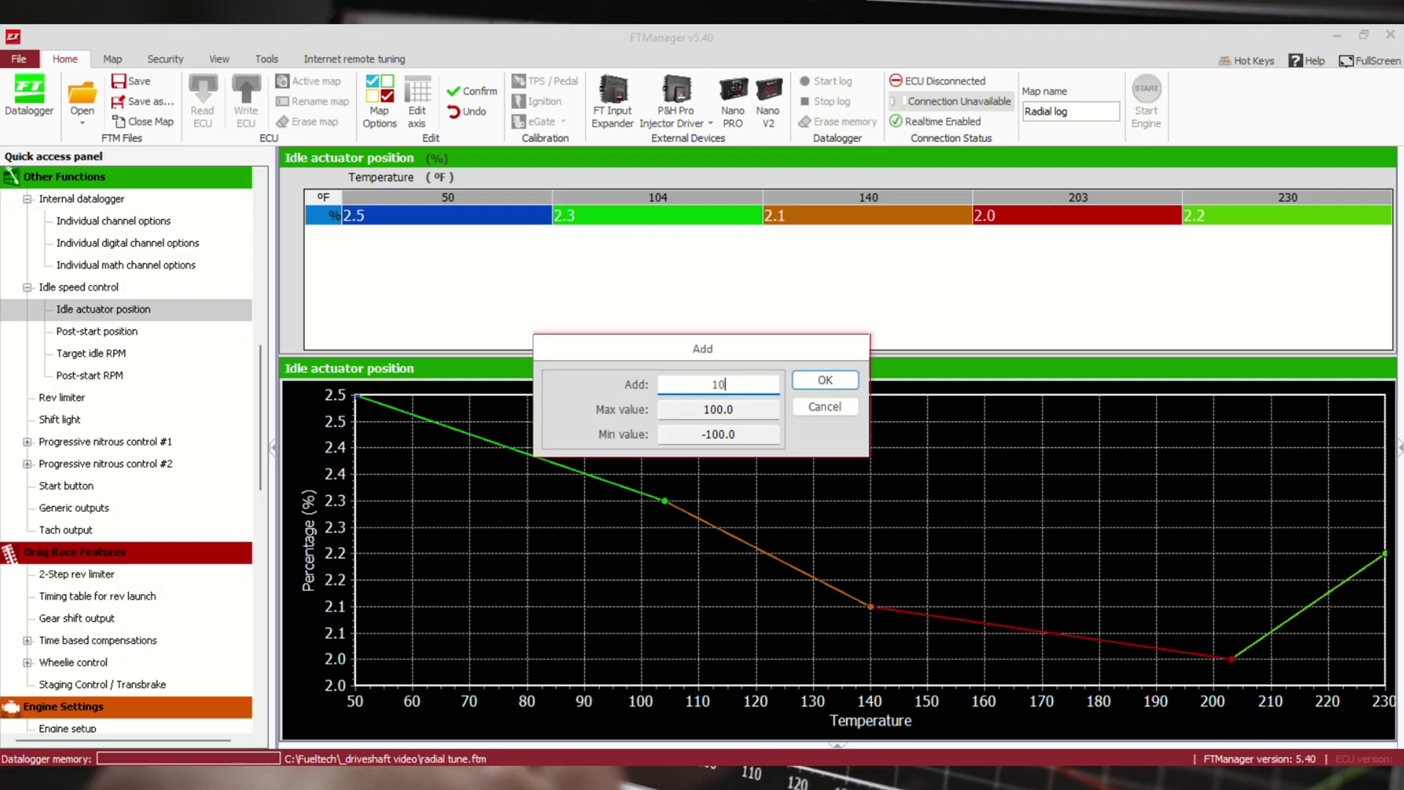
key(Return)
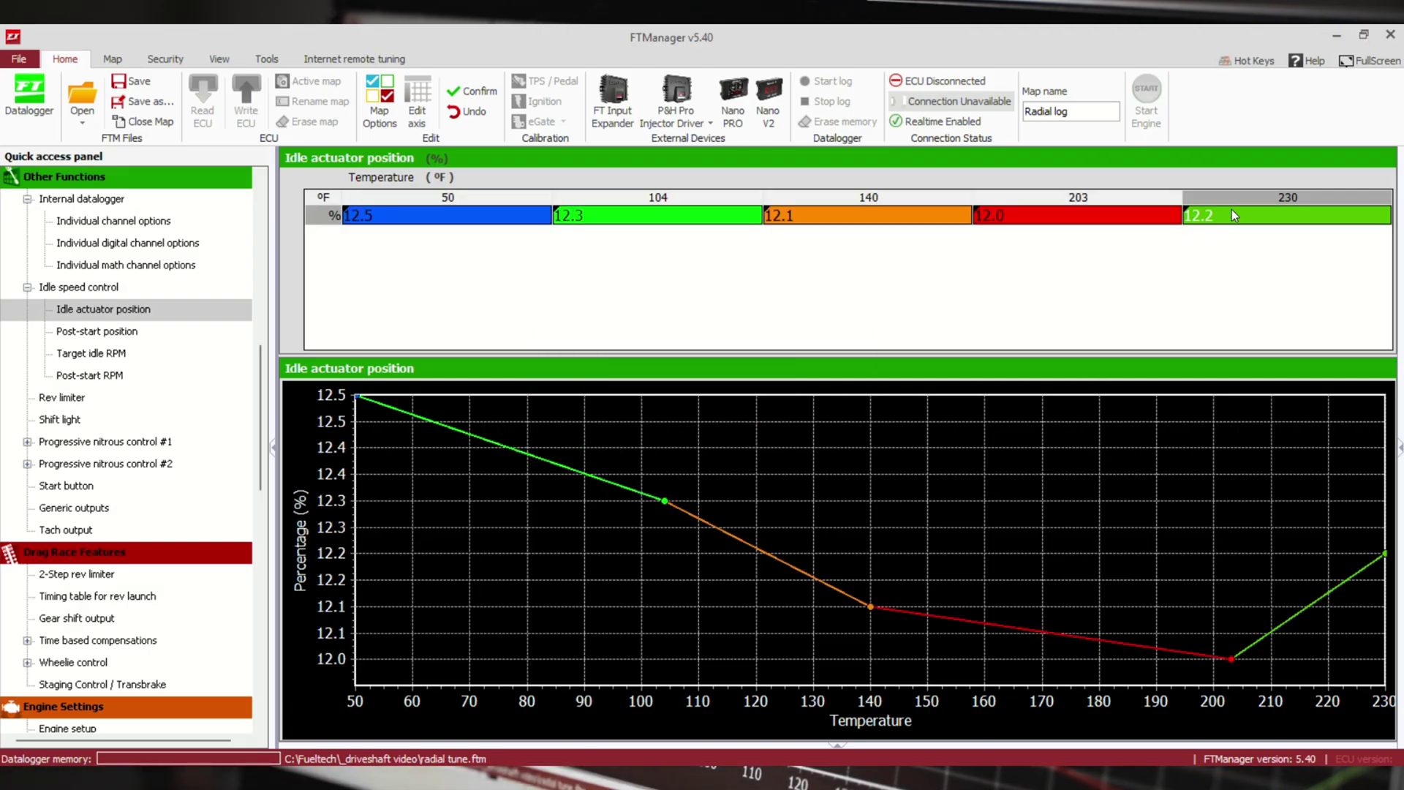
click(1111, 216)
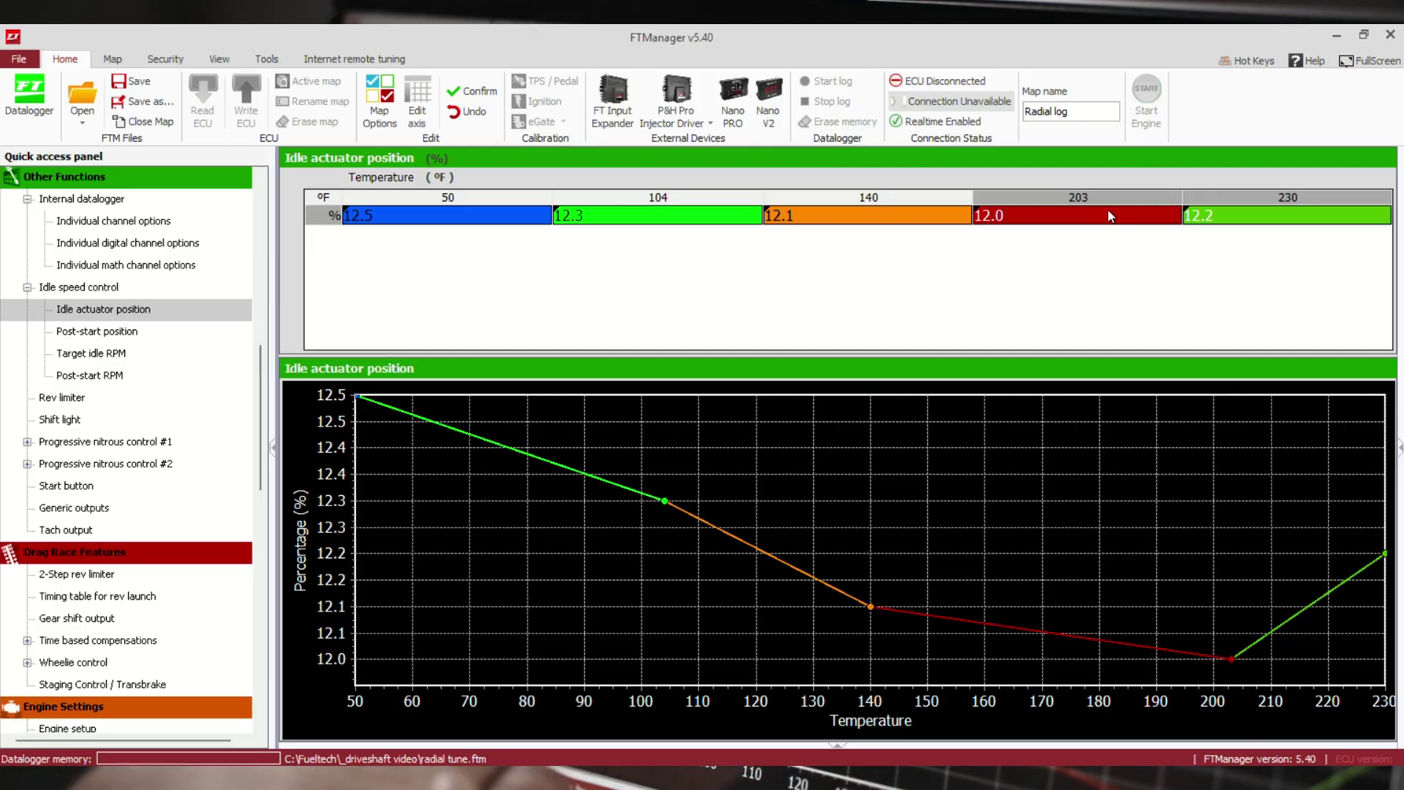
text(8)
key(Return)
drag(1109, 216, 408, 229)
key(ctrl+i)
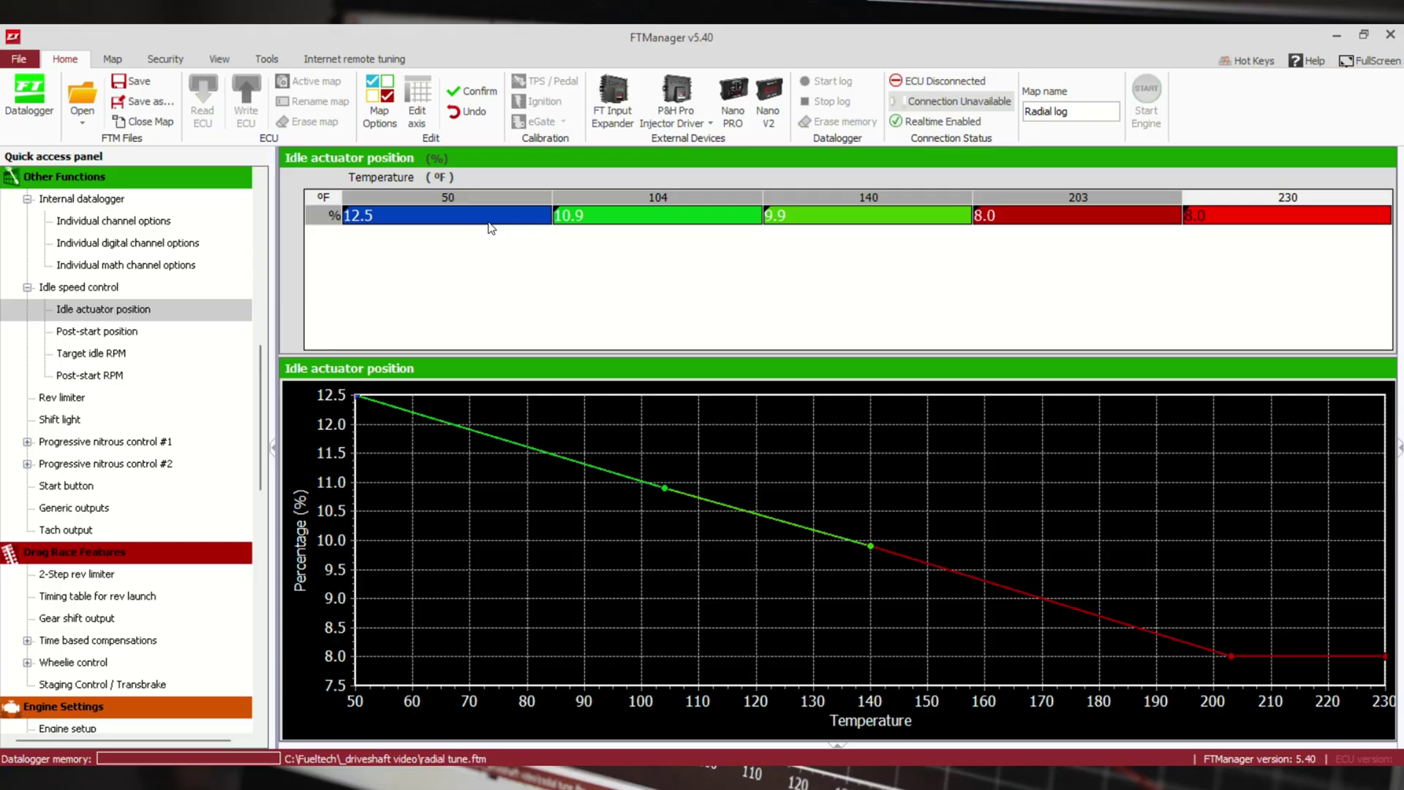
click(446, 217)
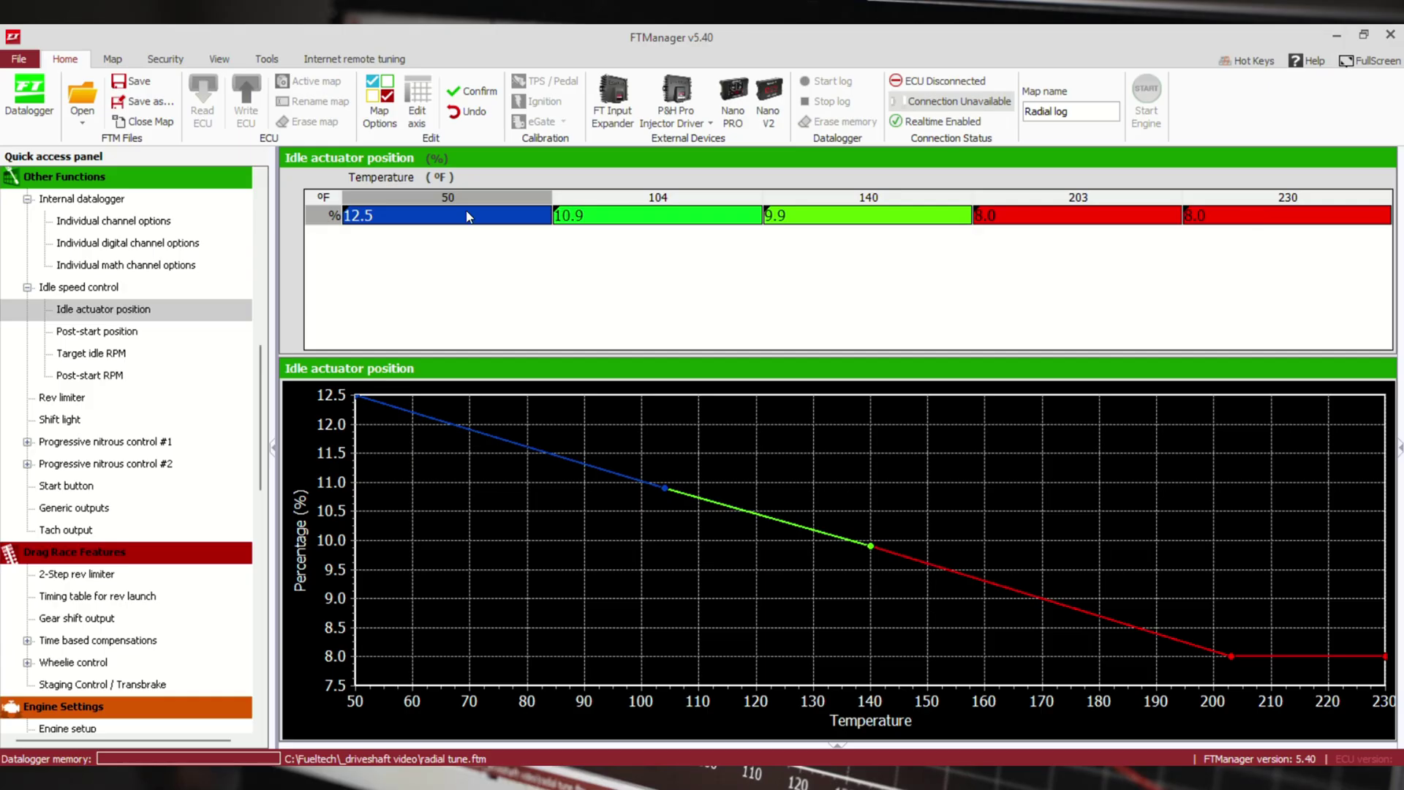
- Browse the Post-start position and Target idle RPM maps, ending on Post-start RPM (+200, 150, 100, 0)
click(109, 335)
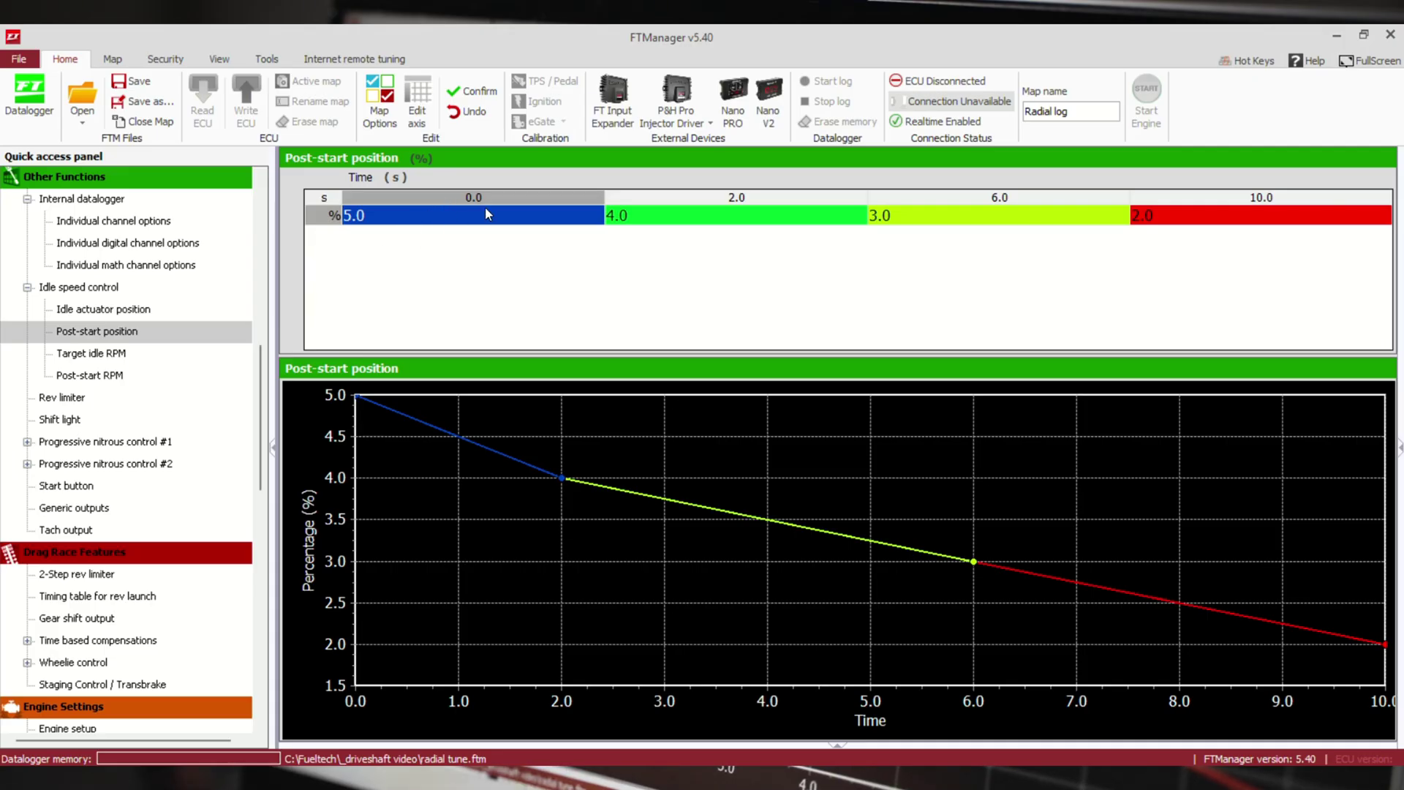
click(81, 354)
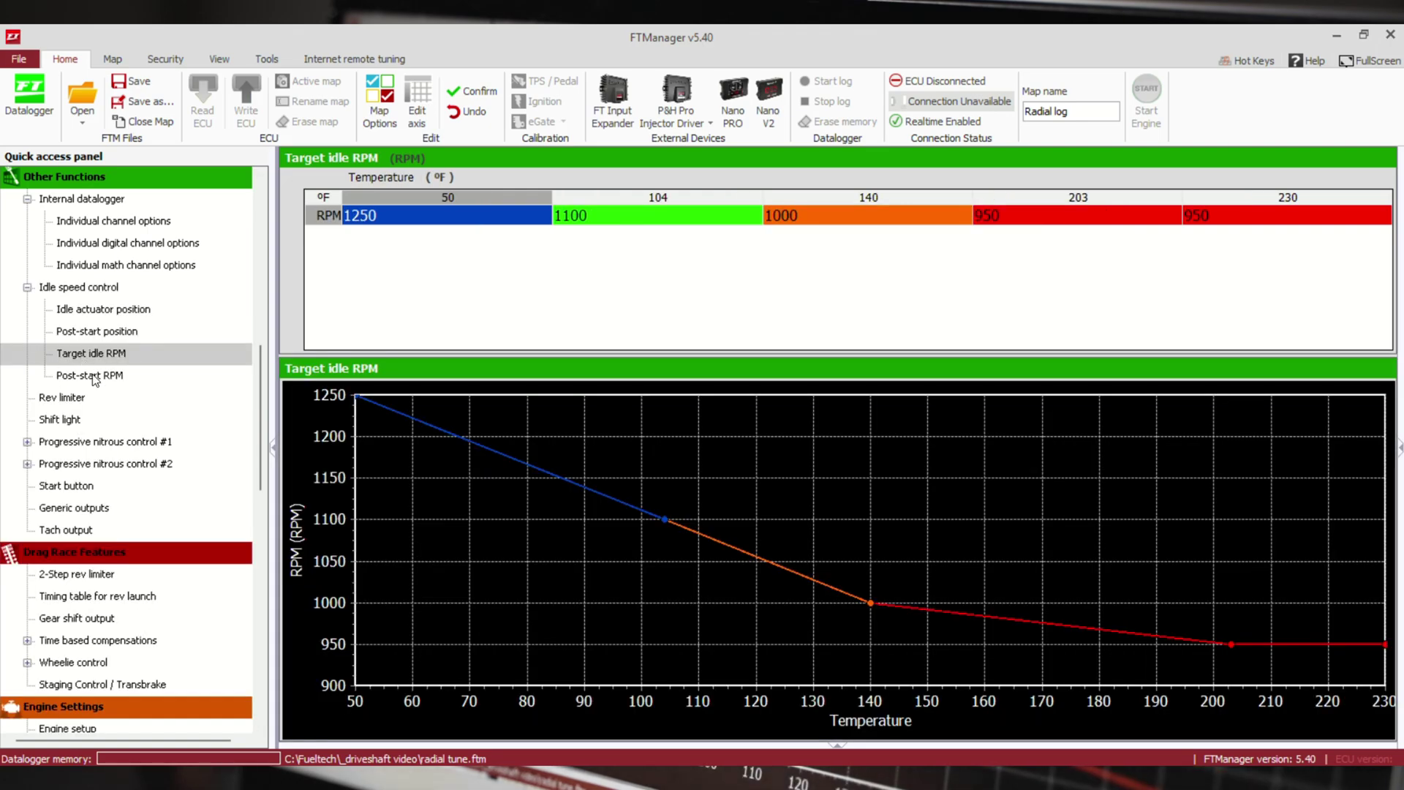
click(94, 376)
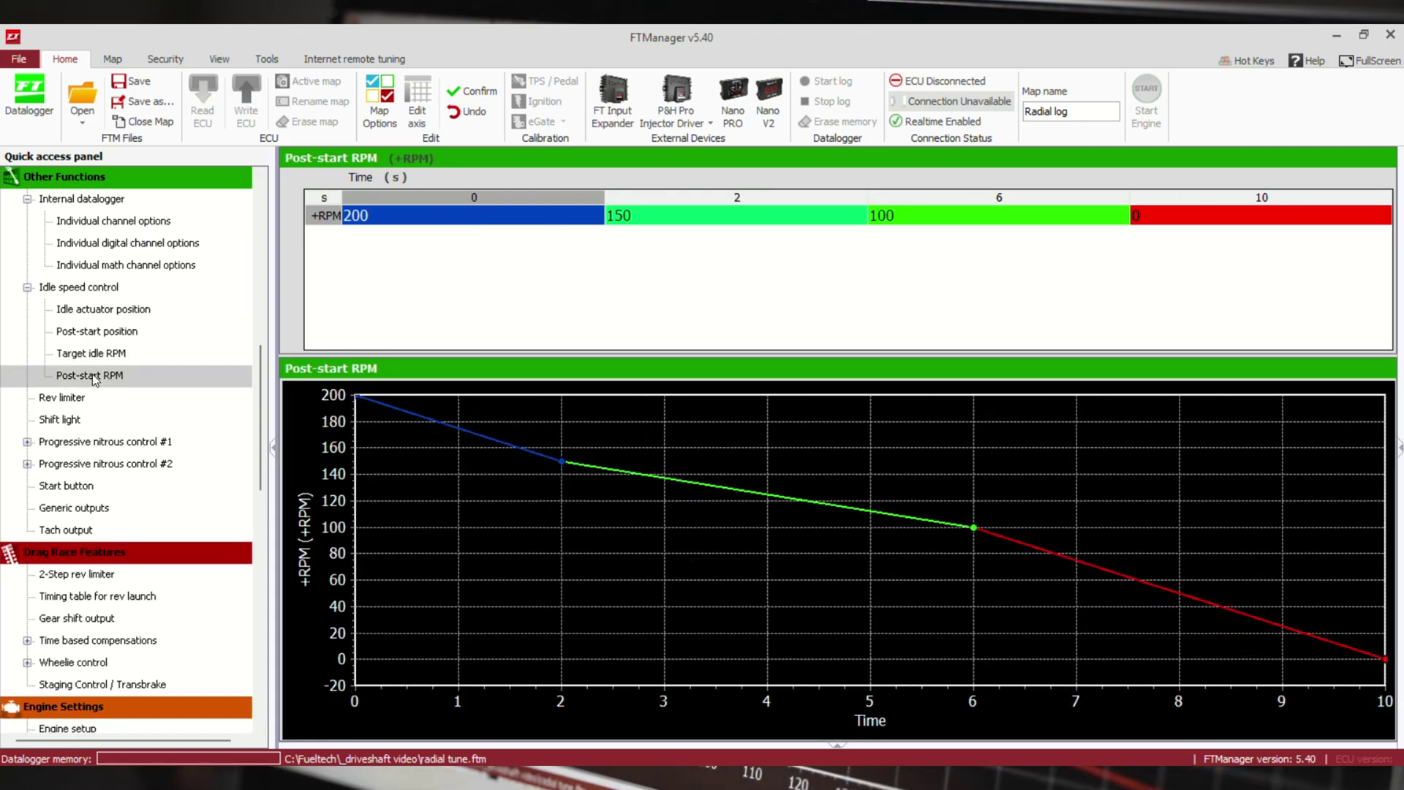
- Set the cold idle position reference to 15.0% with hot at 4.0%, keeping idle by timing limits enabled
click(114, 288)
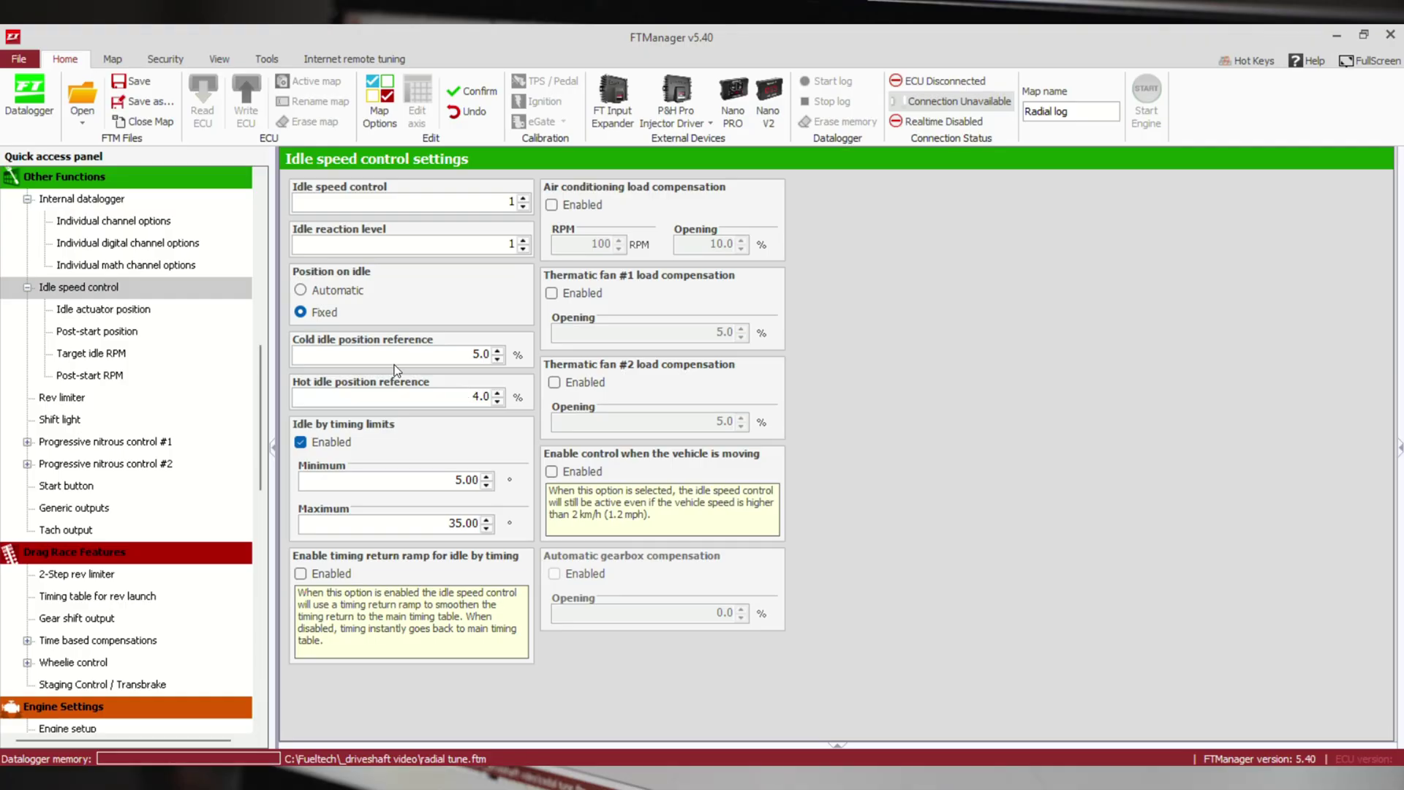
double_click(416, 354)
click(458, 403)
drag(463, 397, 510, 402)
drag(455, 357, 507, 366)
text(15)
key(Return)
click(315, 446)
click(322, 447)
- Enable air conditioning load compensation with a 4.0% opening
click(569, 206)
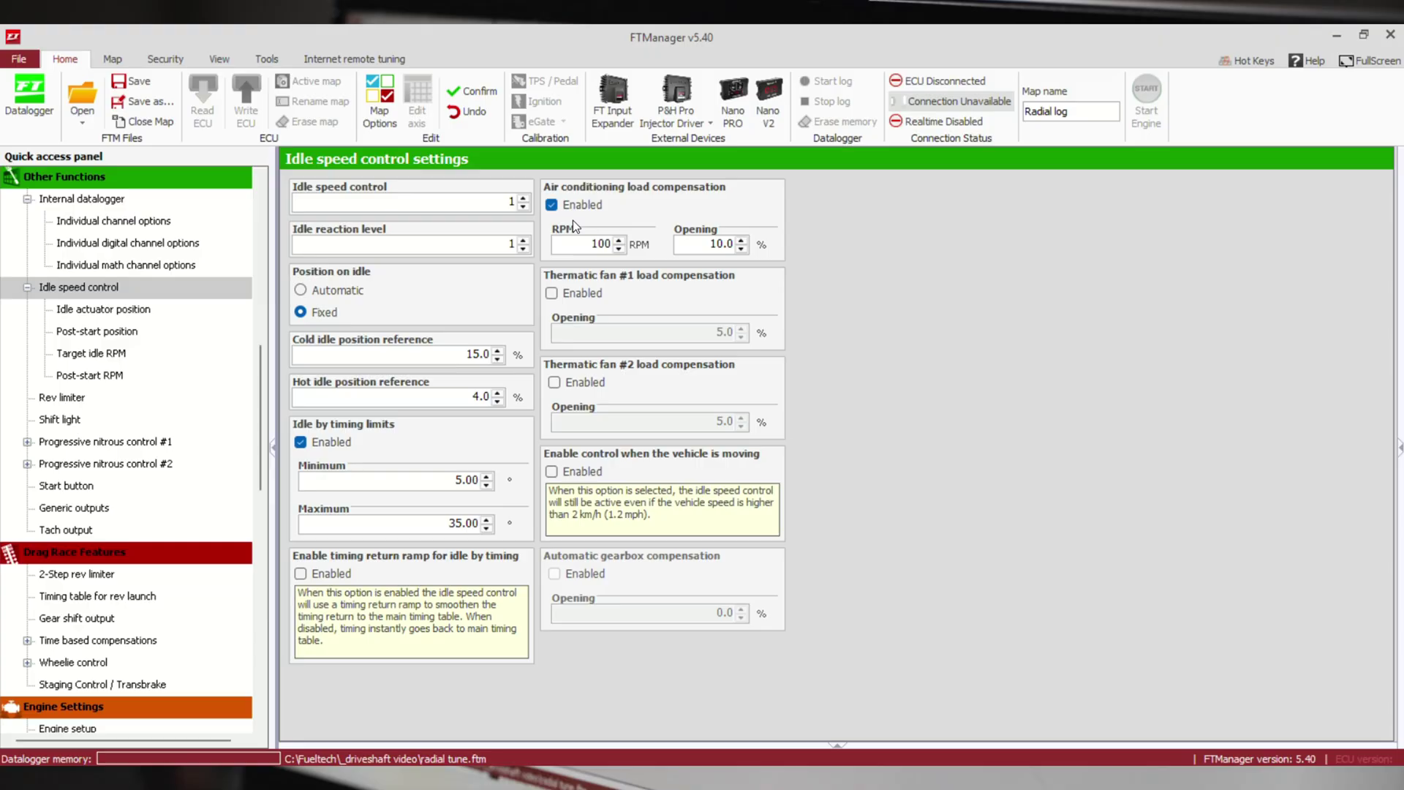
drag(583, 245, 778, 259)
text(4)
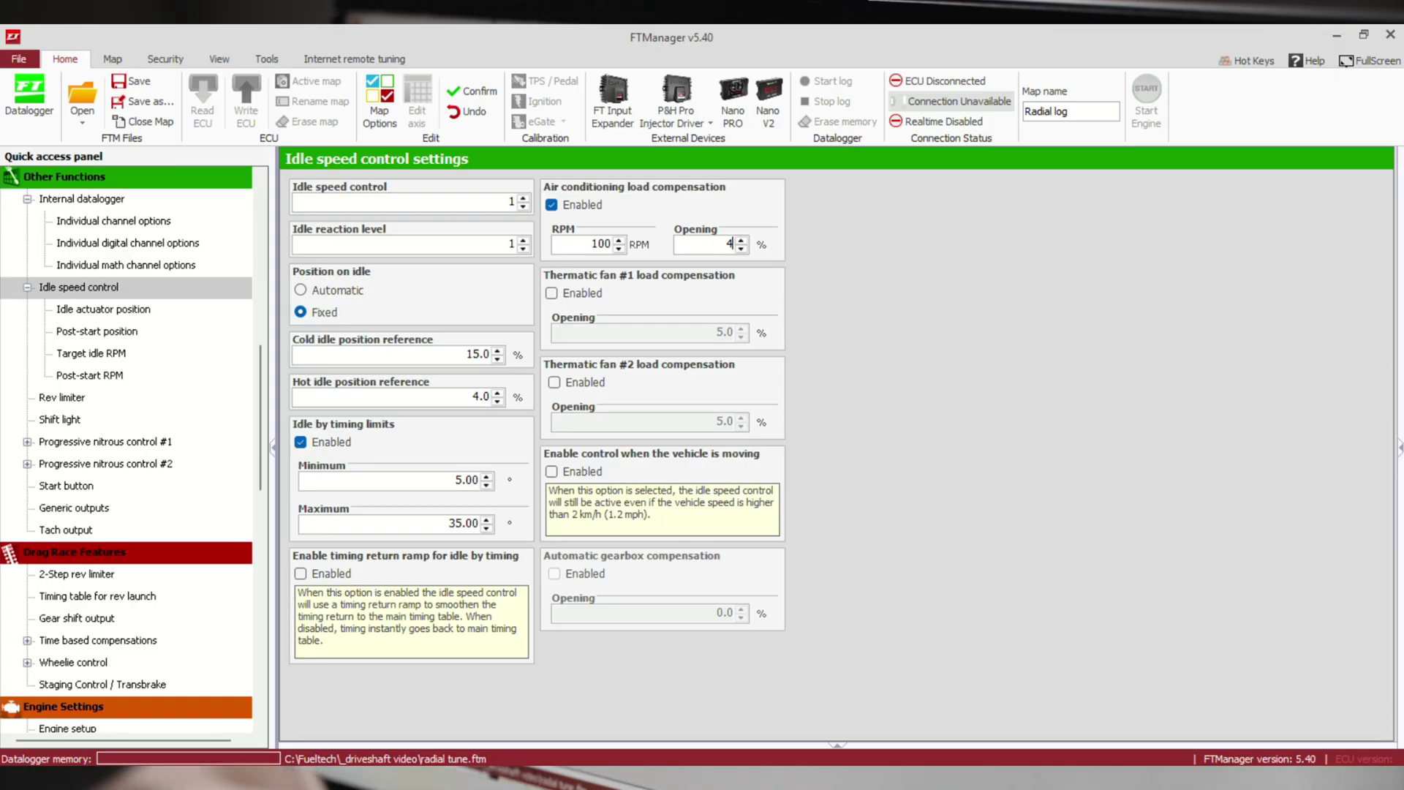
- Toggle the thermatic fan #1 and #2 compensations on and back off, leaving both disabled
click(589, 295)
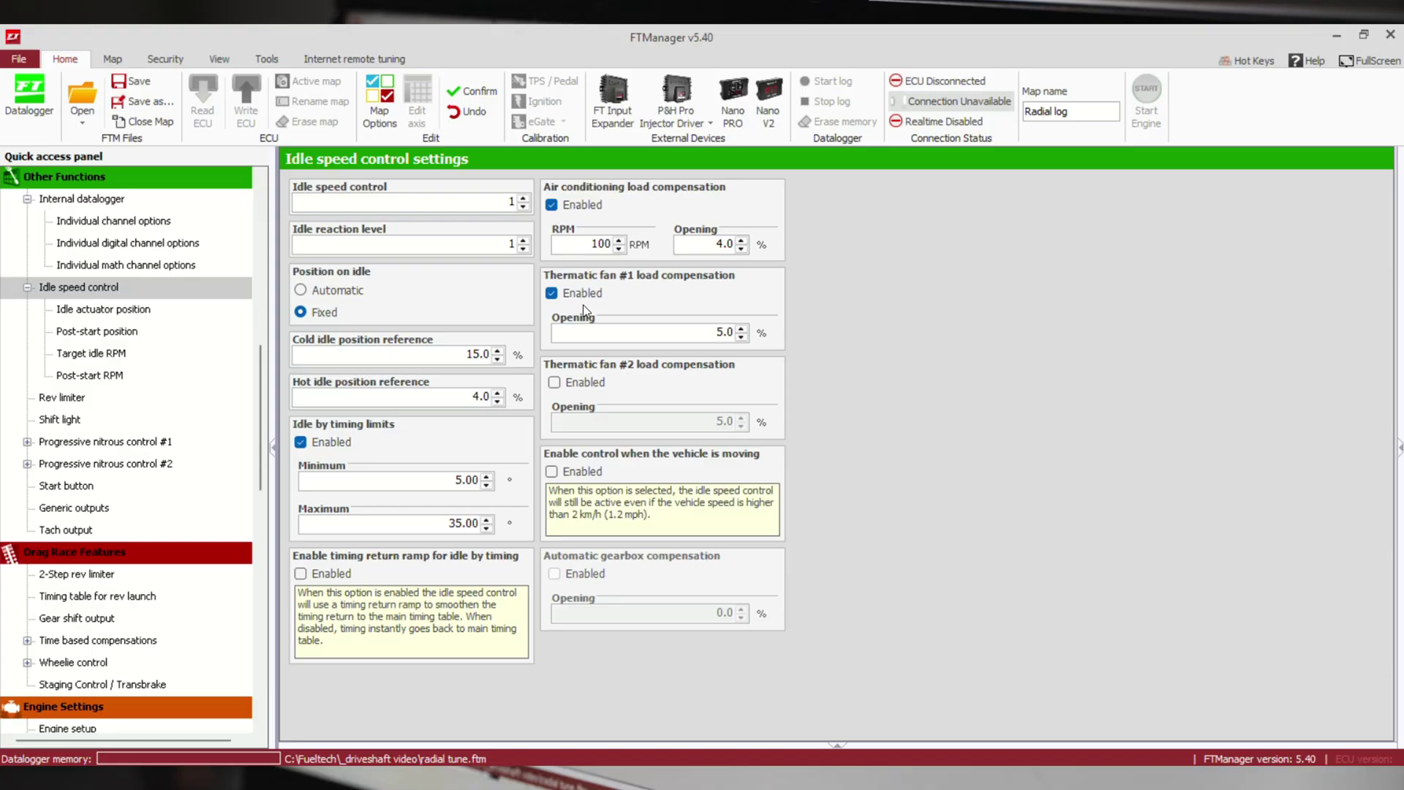
click(575, 380)
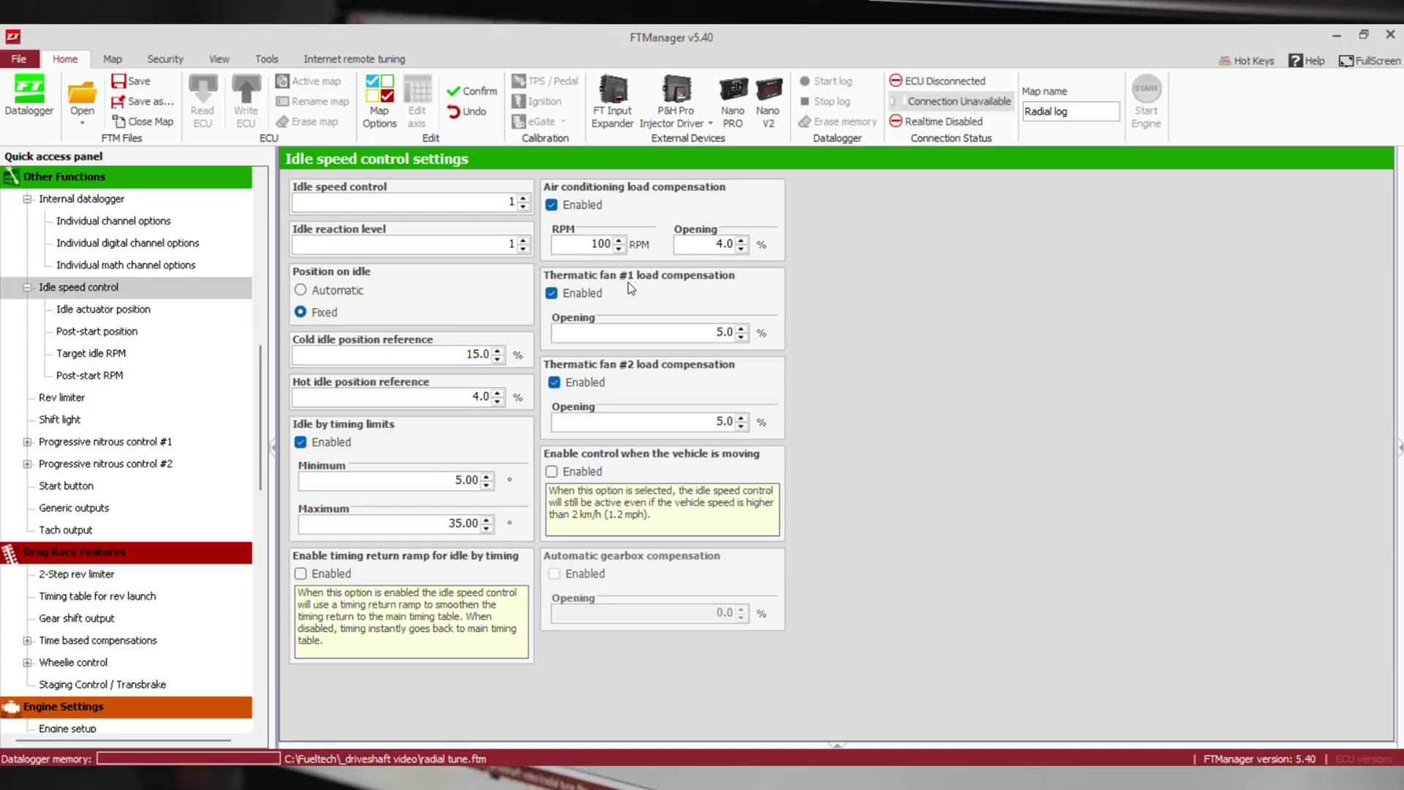
click(591, 292)
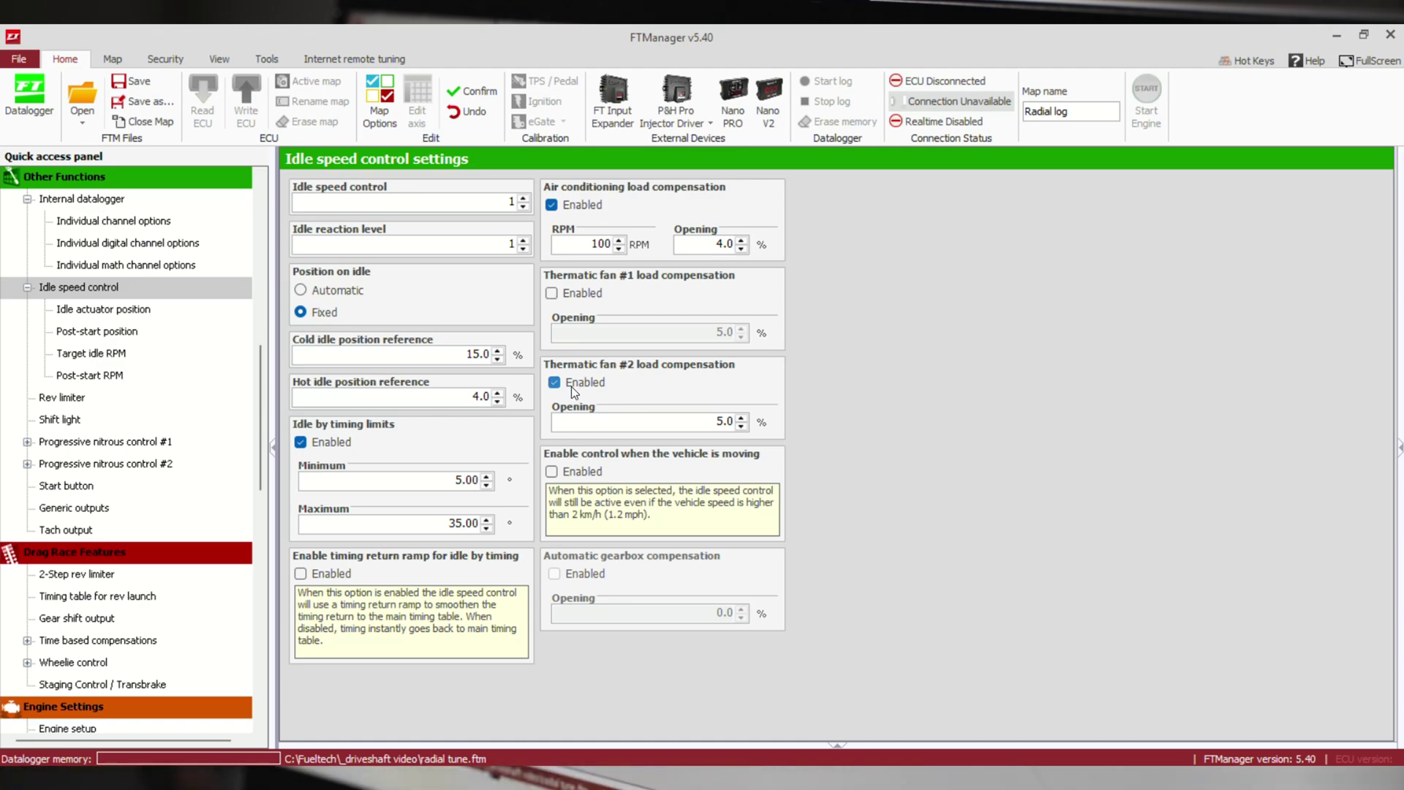
click(572, 387)
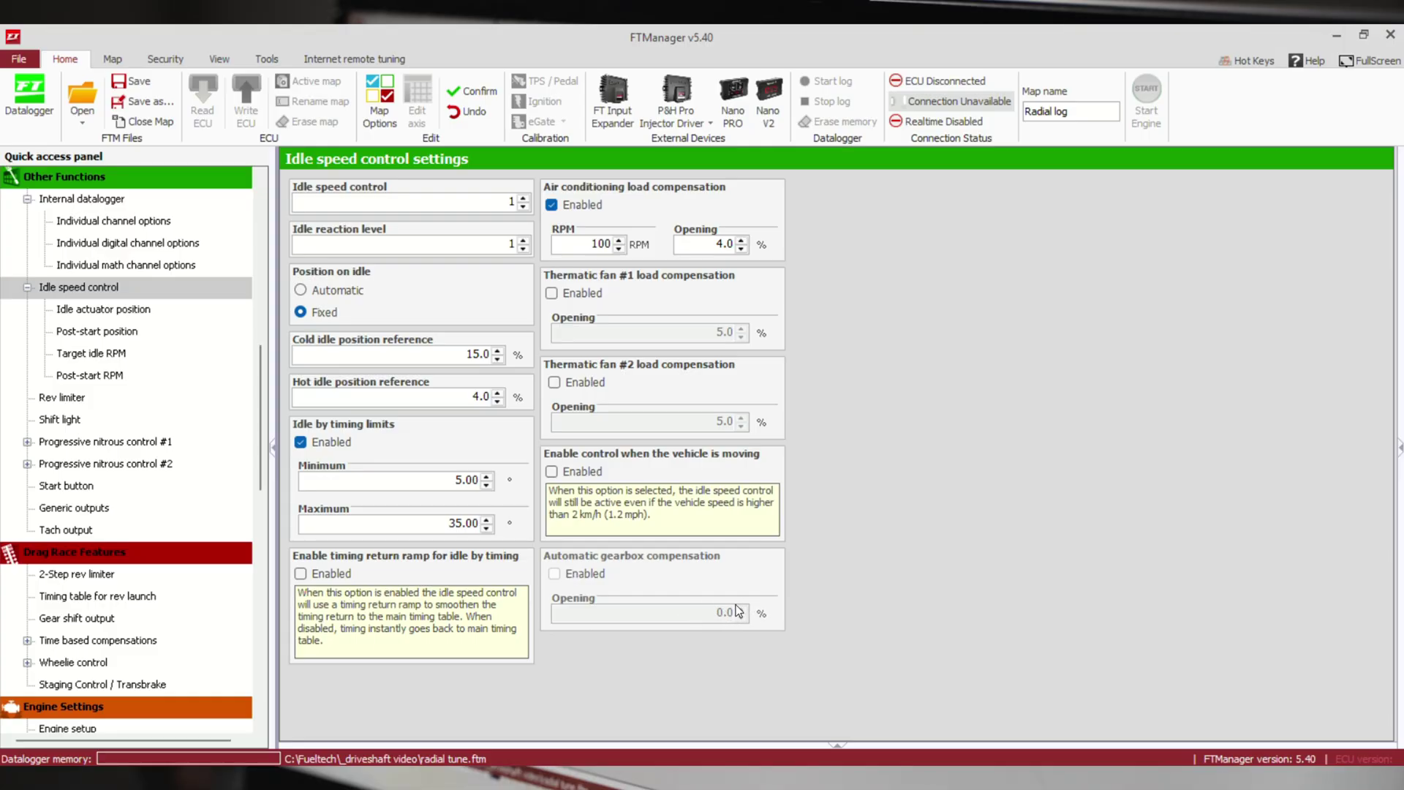
- Set the idle actuator type to PWM valve in Engine Settings
scroll(110, 475, down, 5)
click(65, 508)
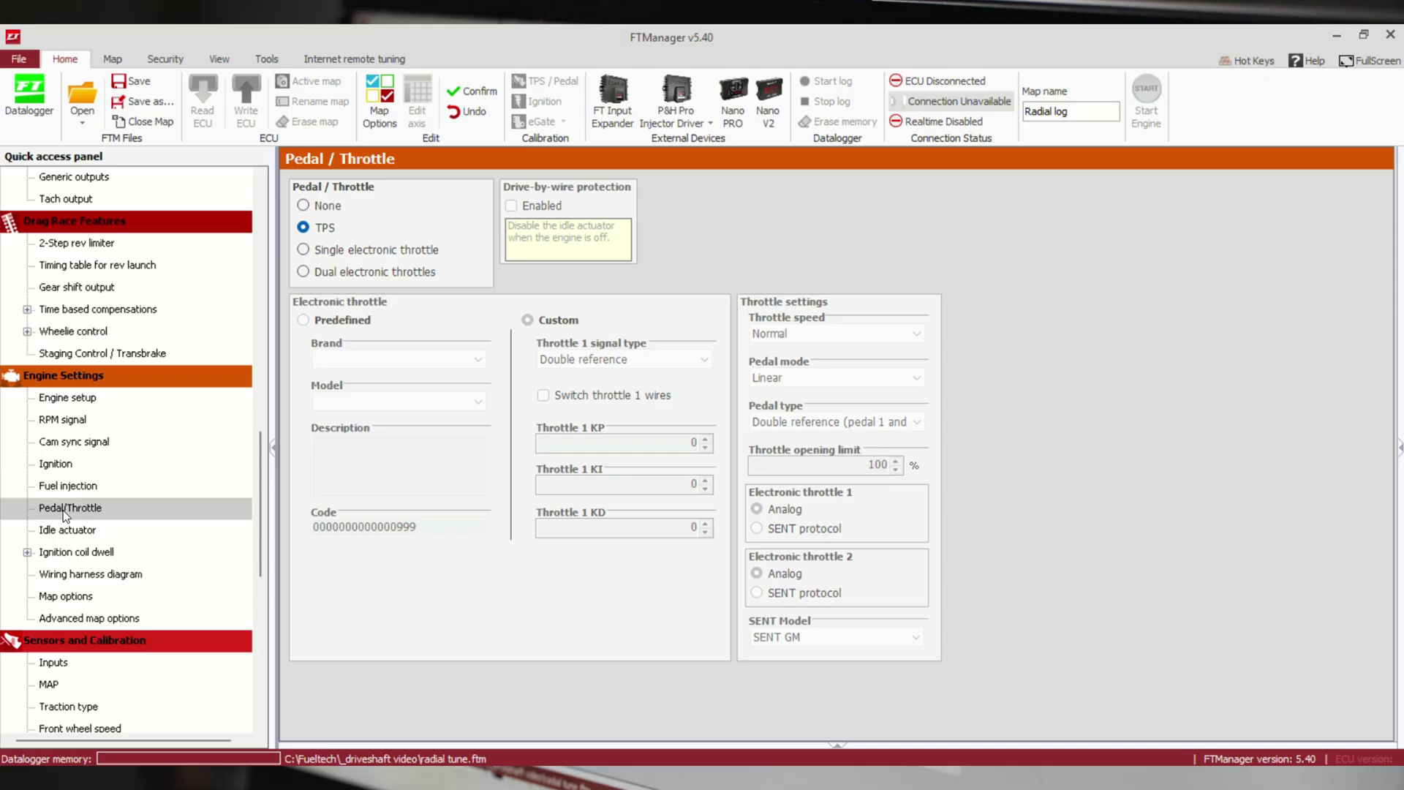
click(74, 529)
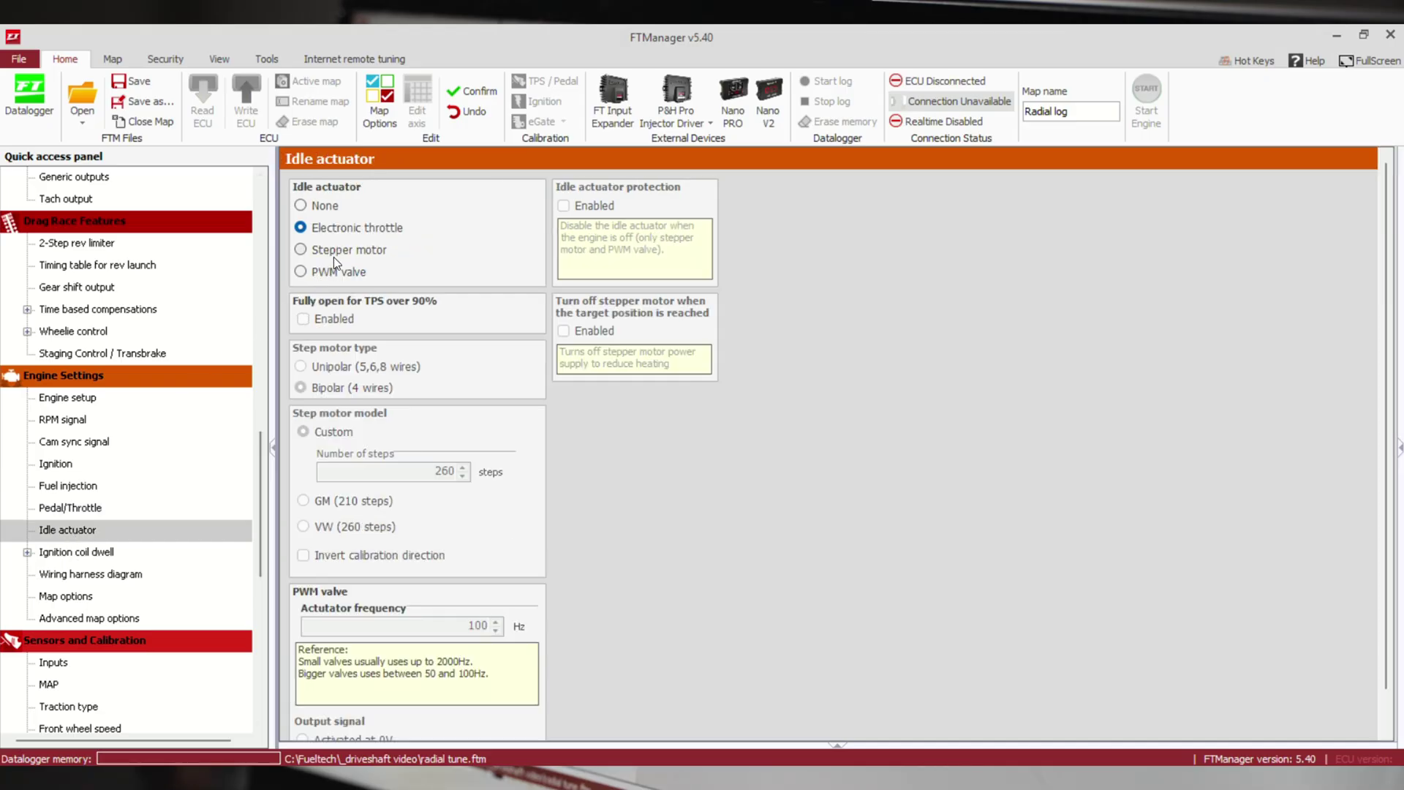
click(323, 274)
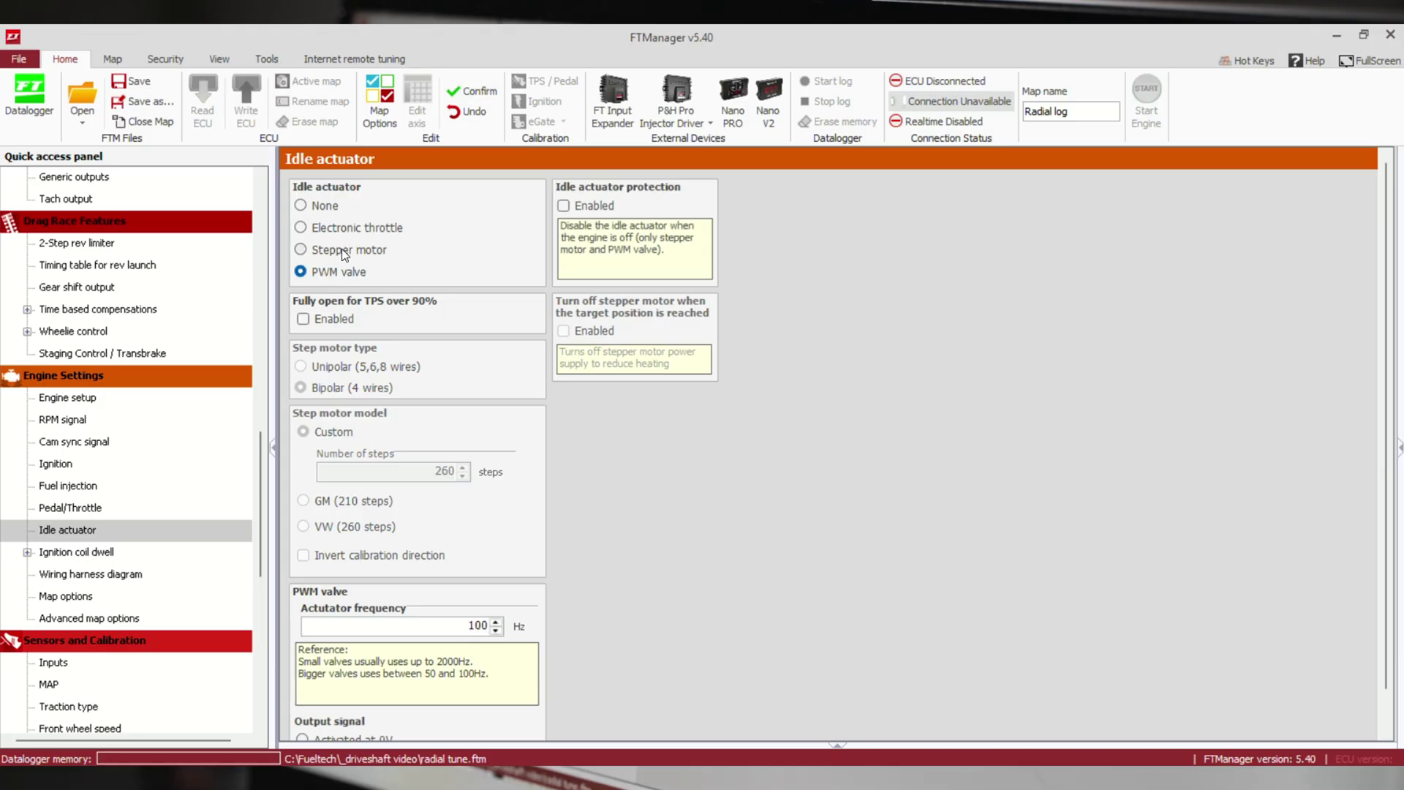
- Display the Idle actuator position map under Idle speed control
scroll(257, 496, up, 1)
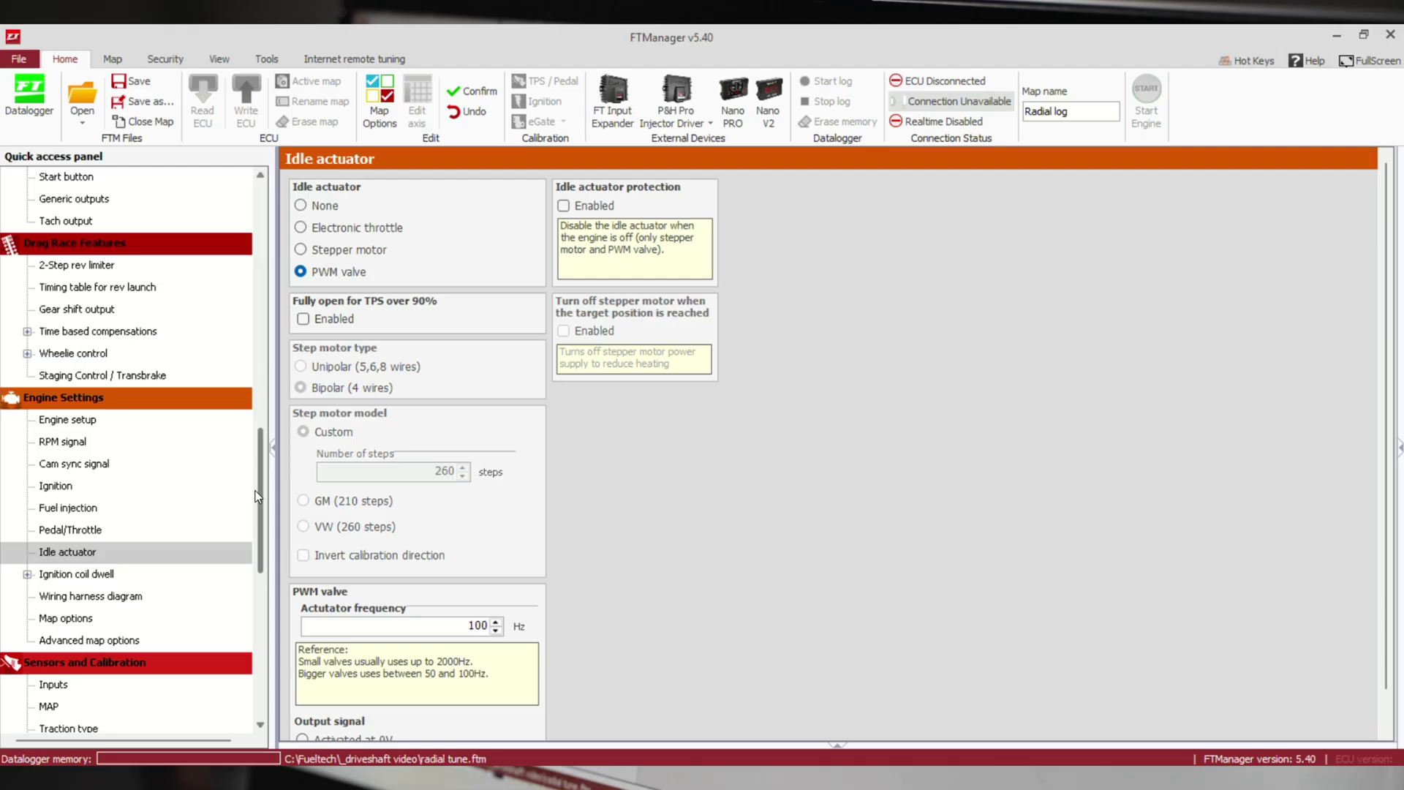
scroll(257, 495, up, 6)
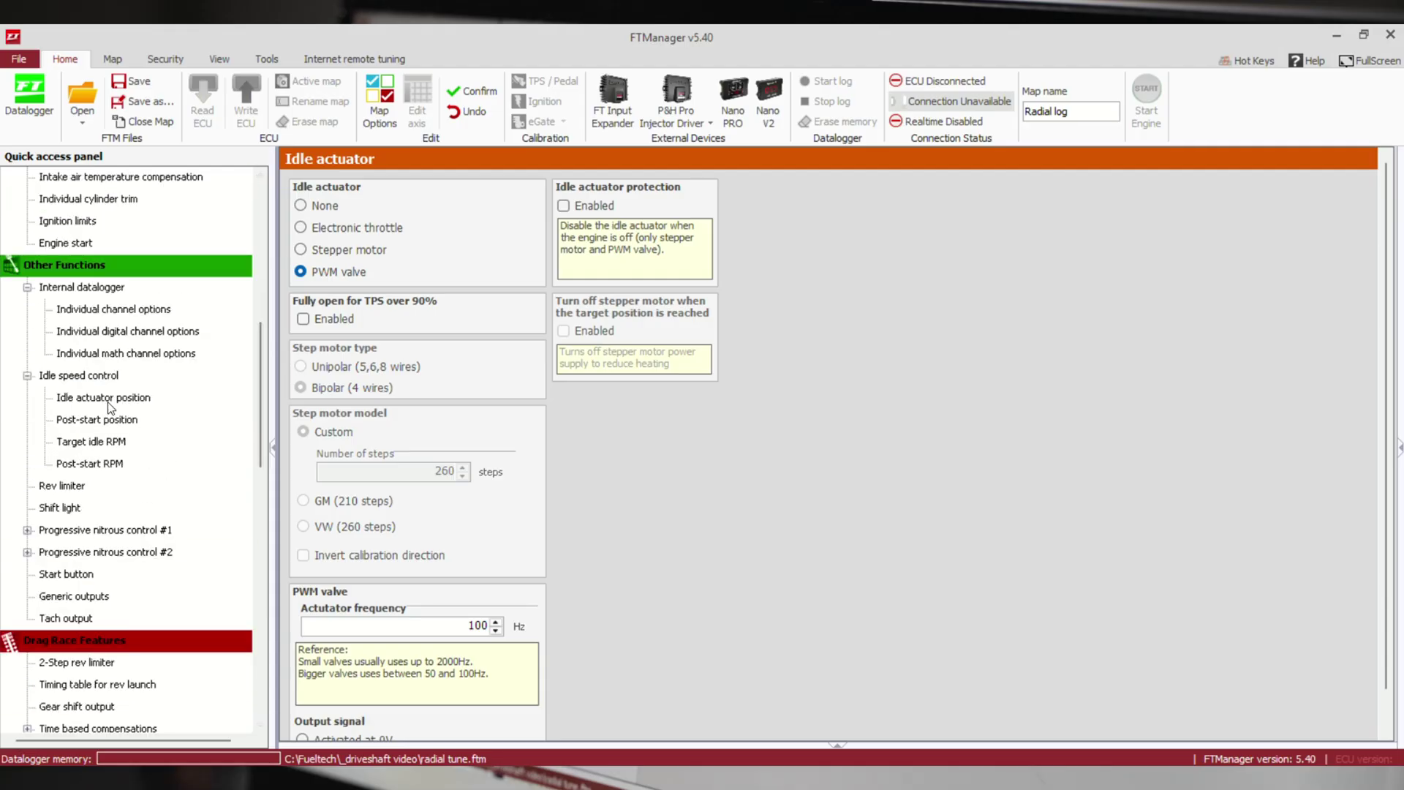
click(108, 402)
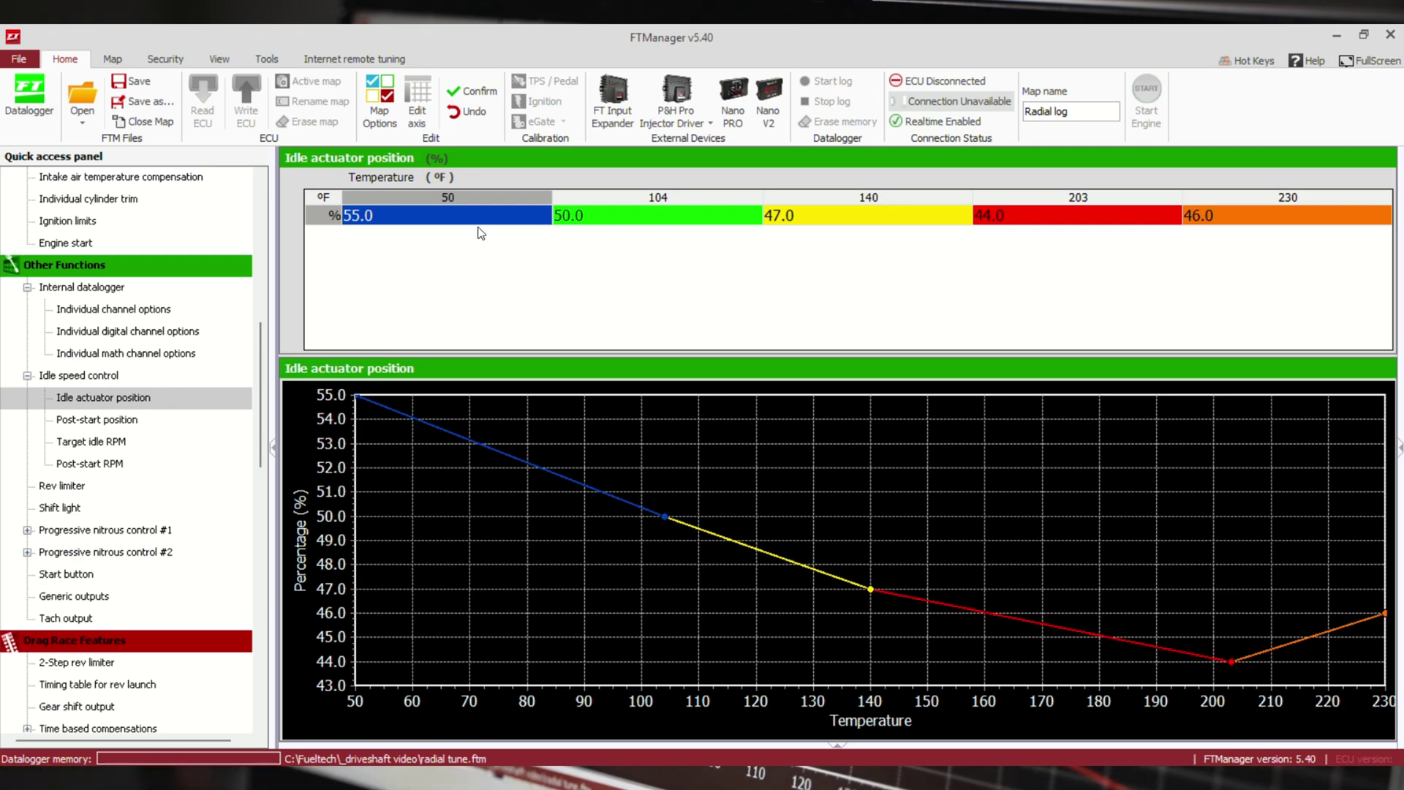
- Return to Idle speed control settings, toggling thermatic fan #1 and #2 compensations back to disabled
click(103, 376)
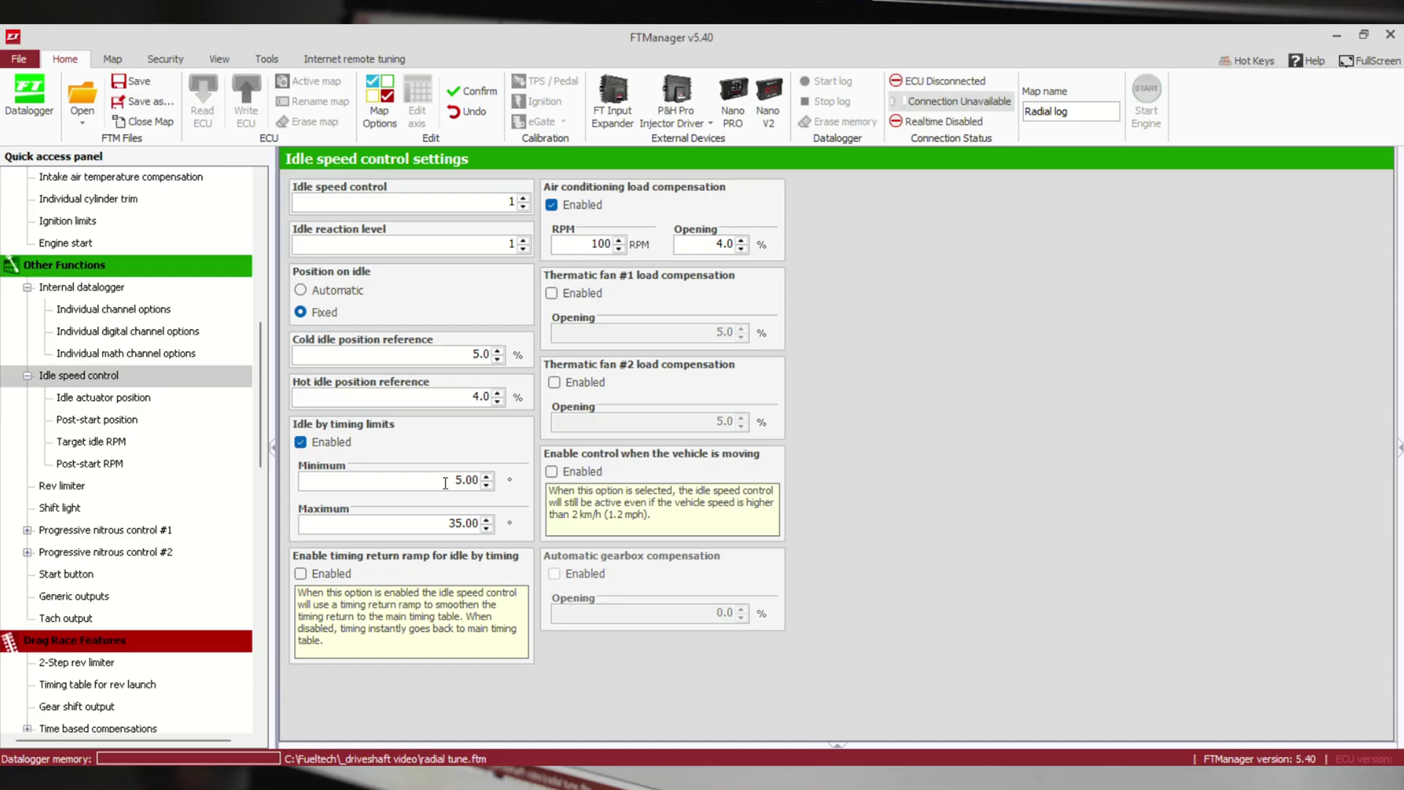
click(565, 294)
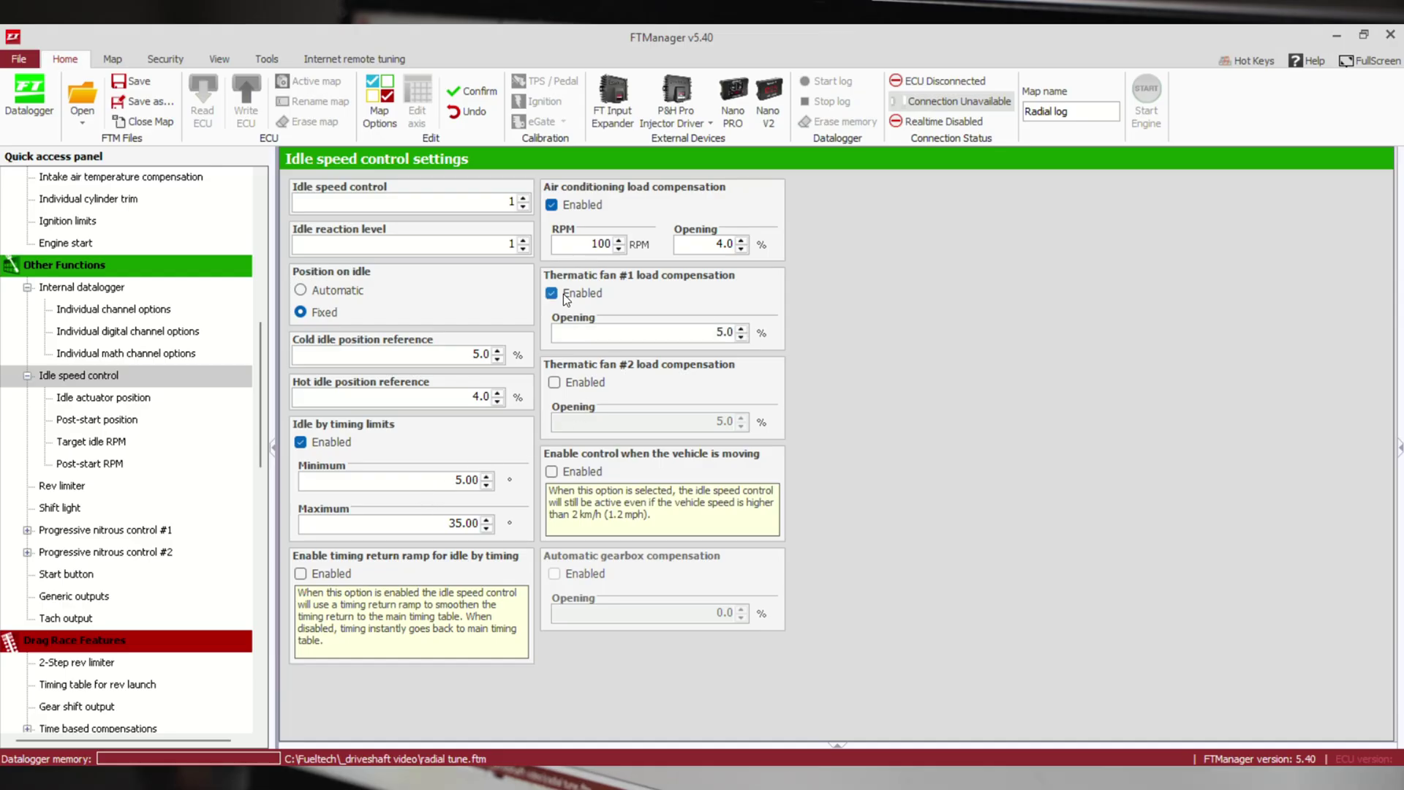
click(583, 384)
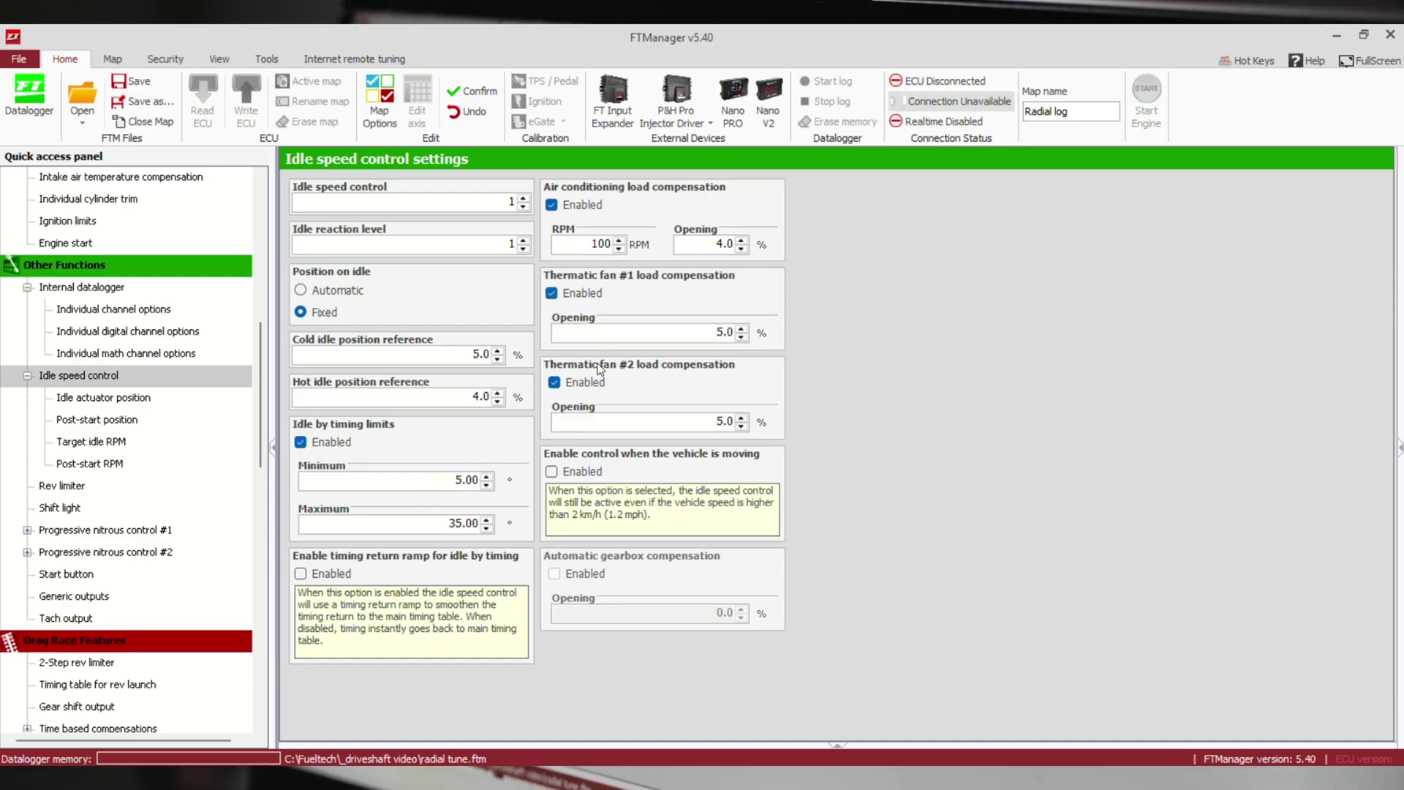
click(564, 296)
click(560, 385)
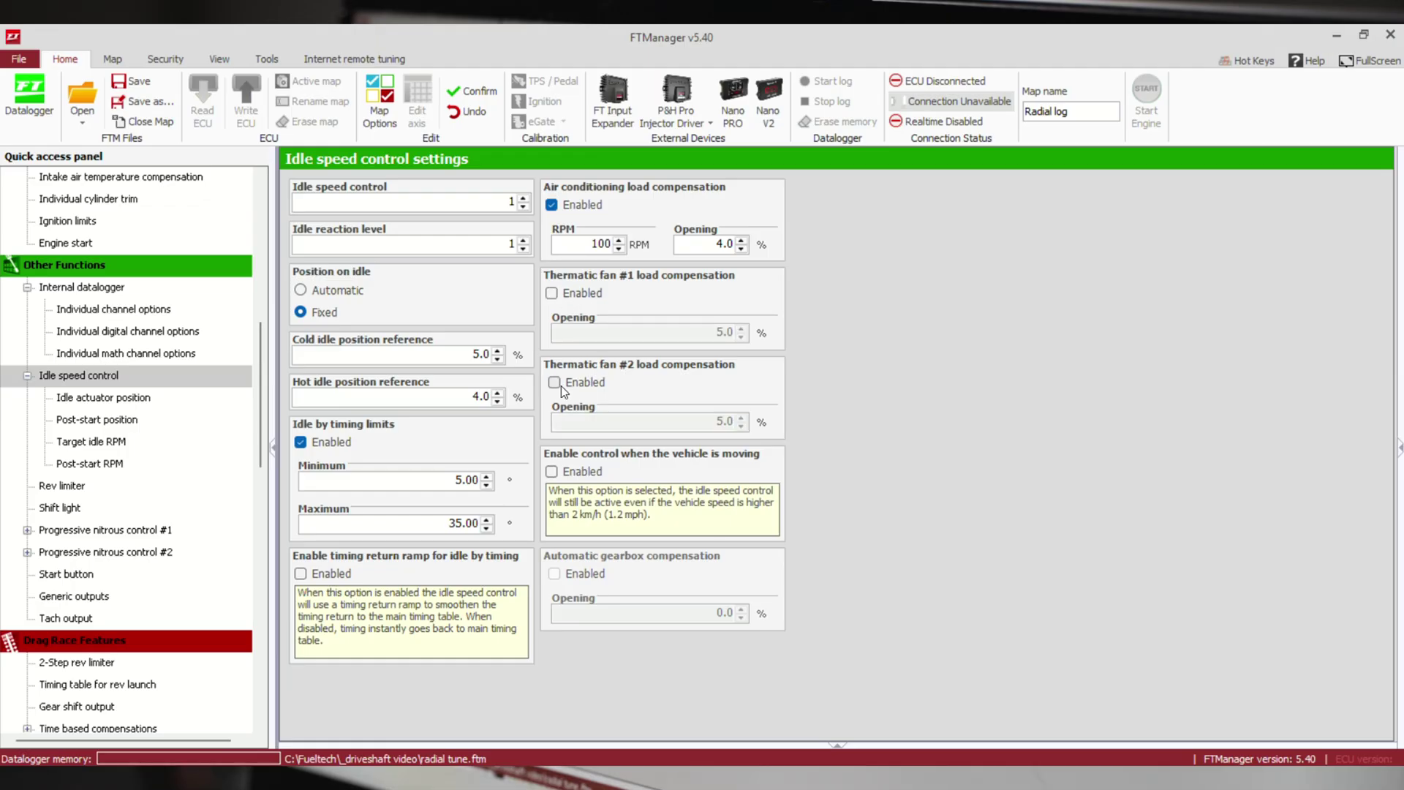